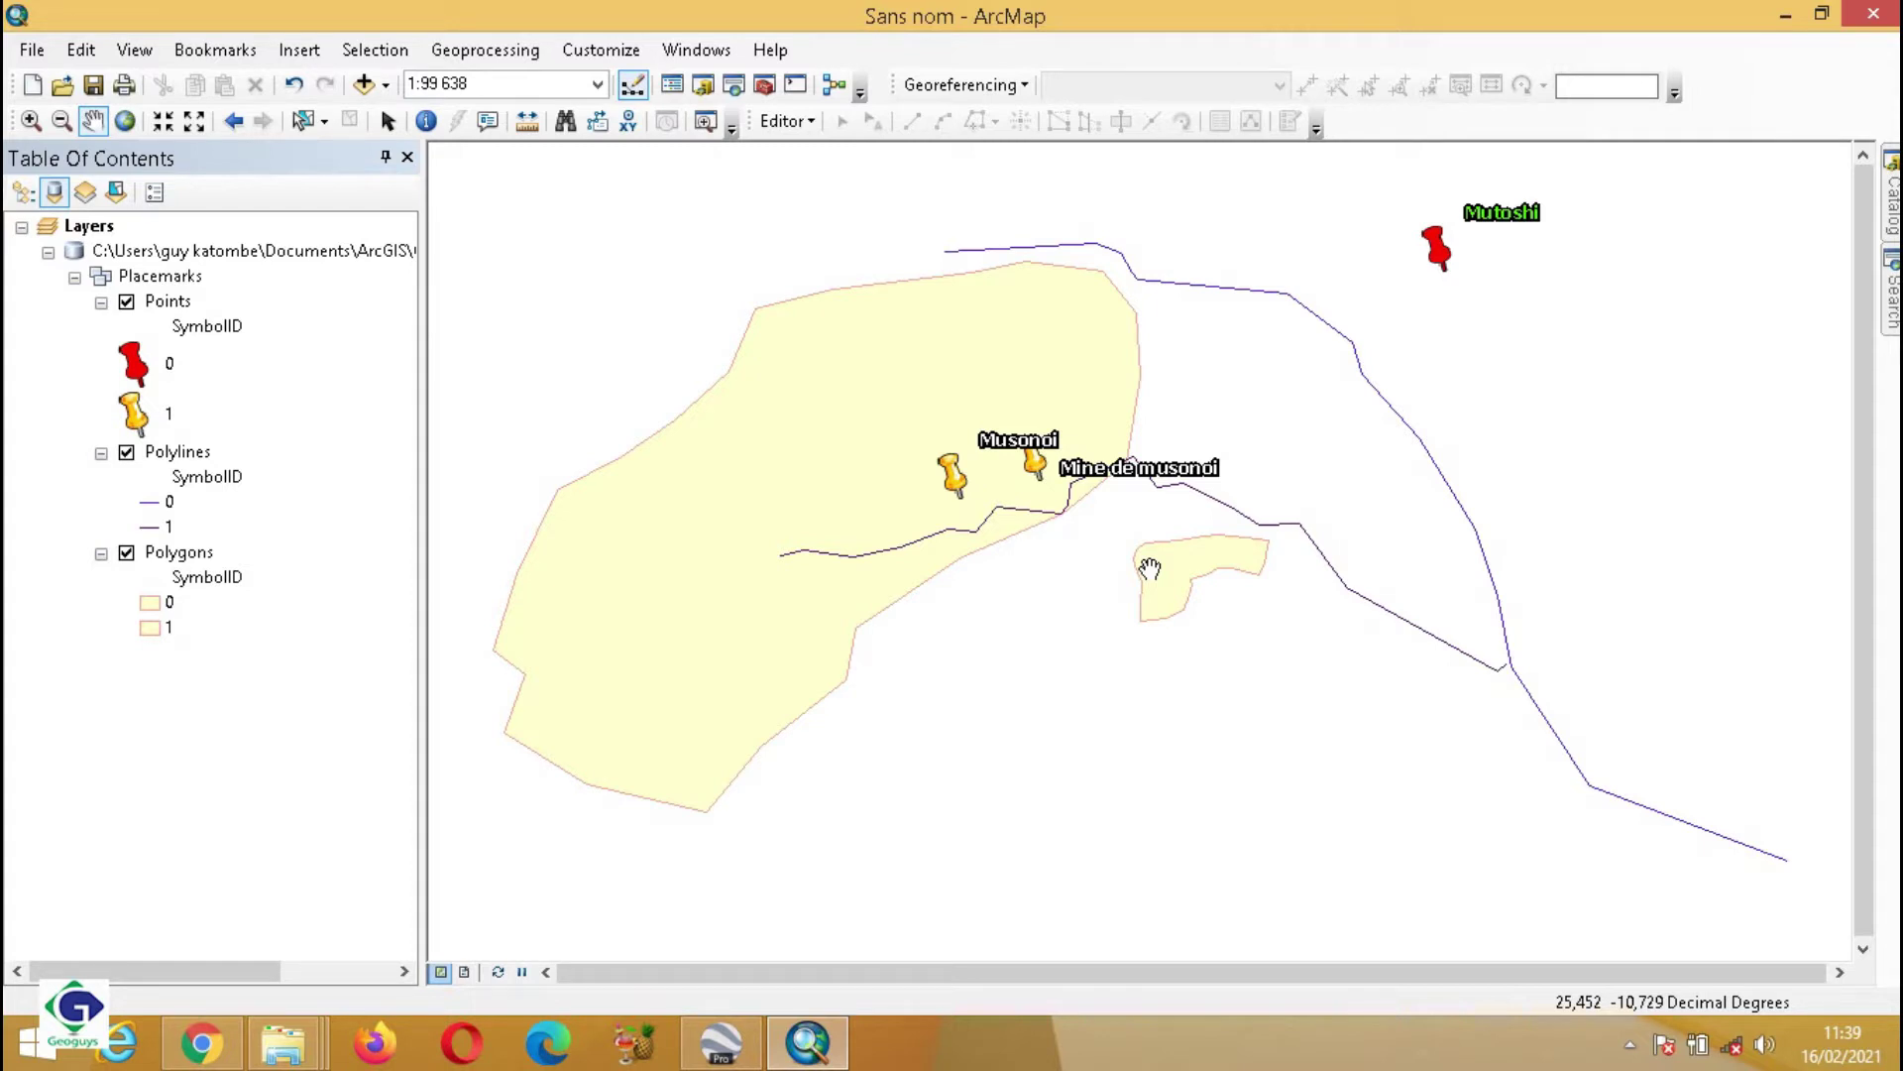
Leave ArcMap for the desktop, open the folder "Carte kolwezi ok ok" and select the KML file "Carte_kolwezi_ok ok"
left_click(1782, 16)
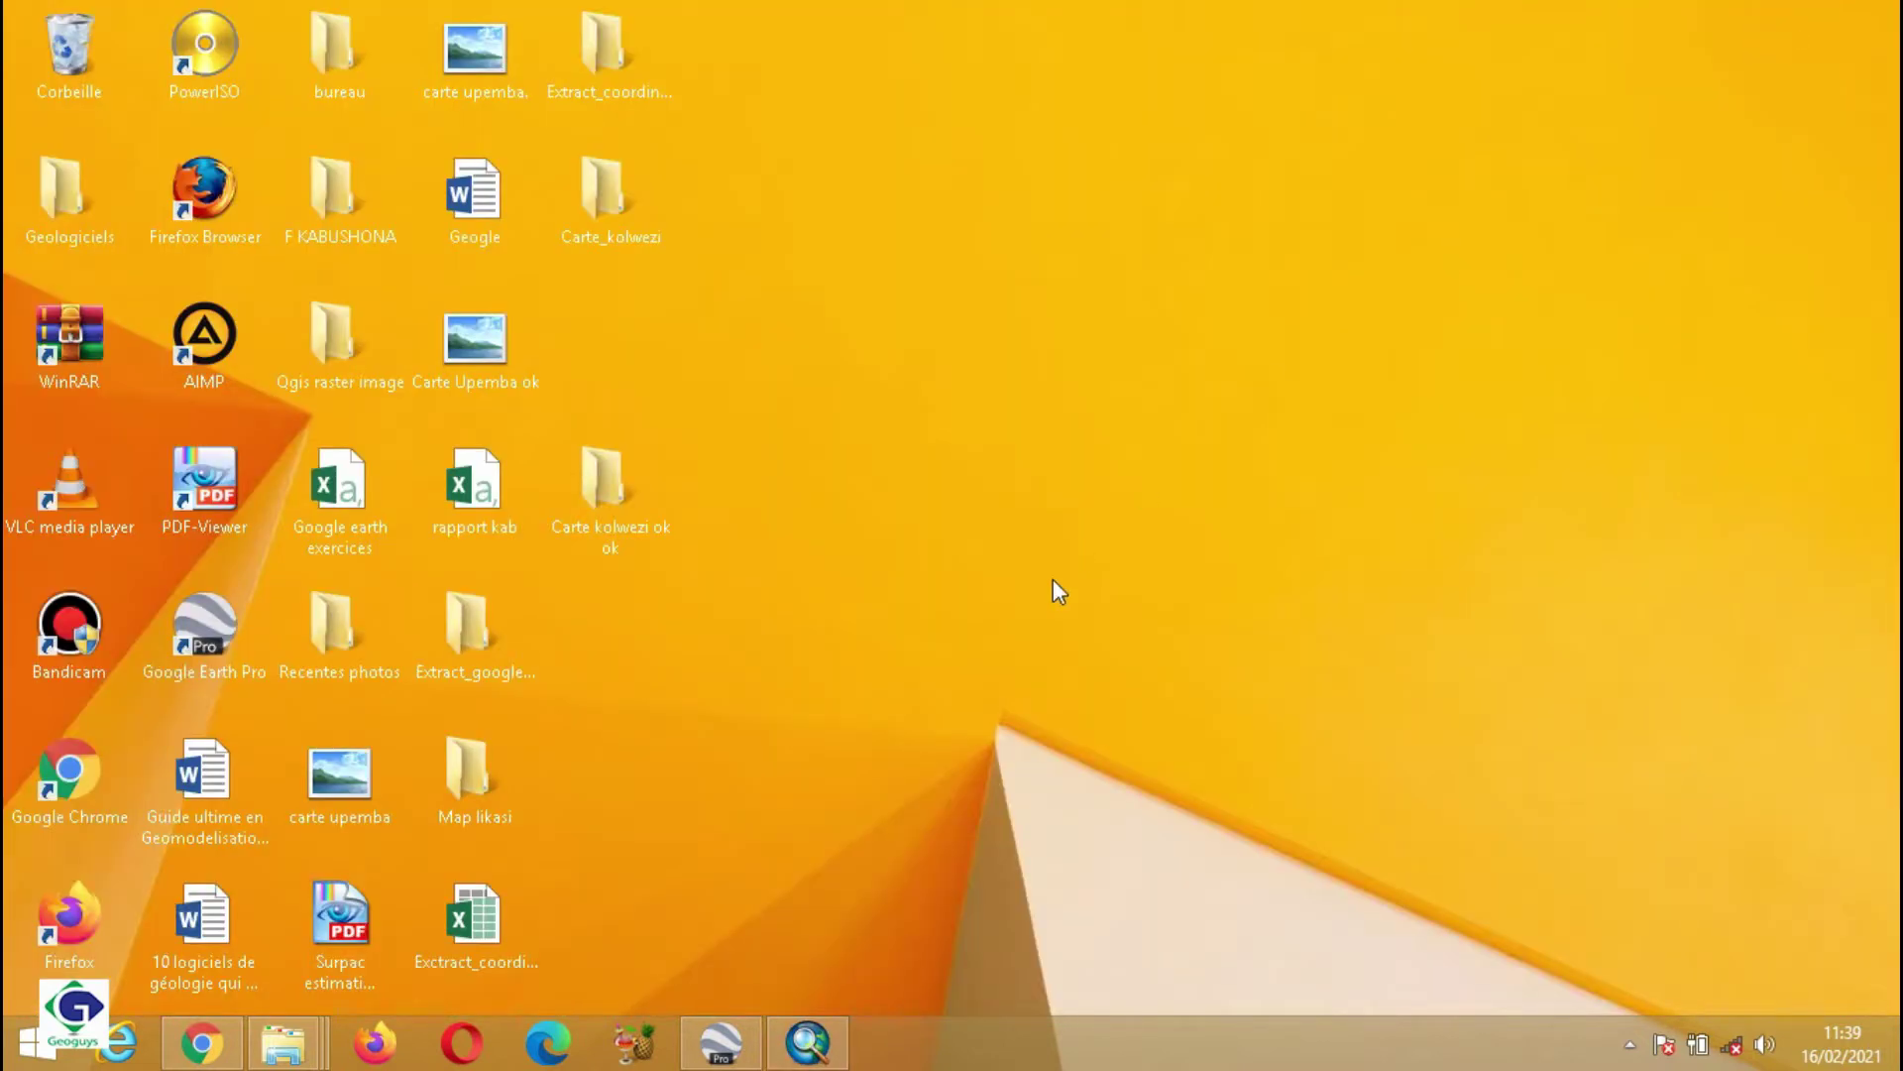
double_click(647, 517)
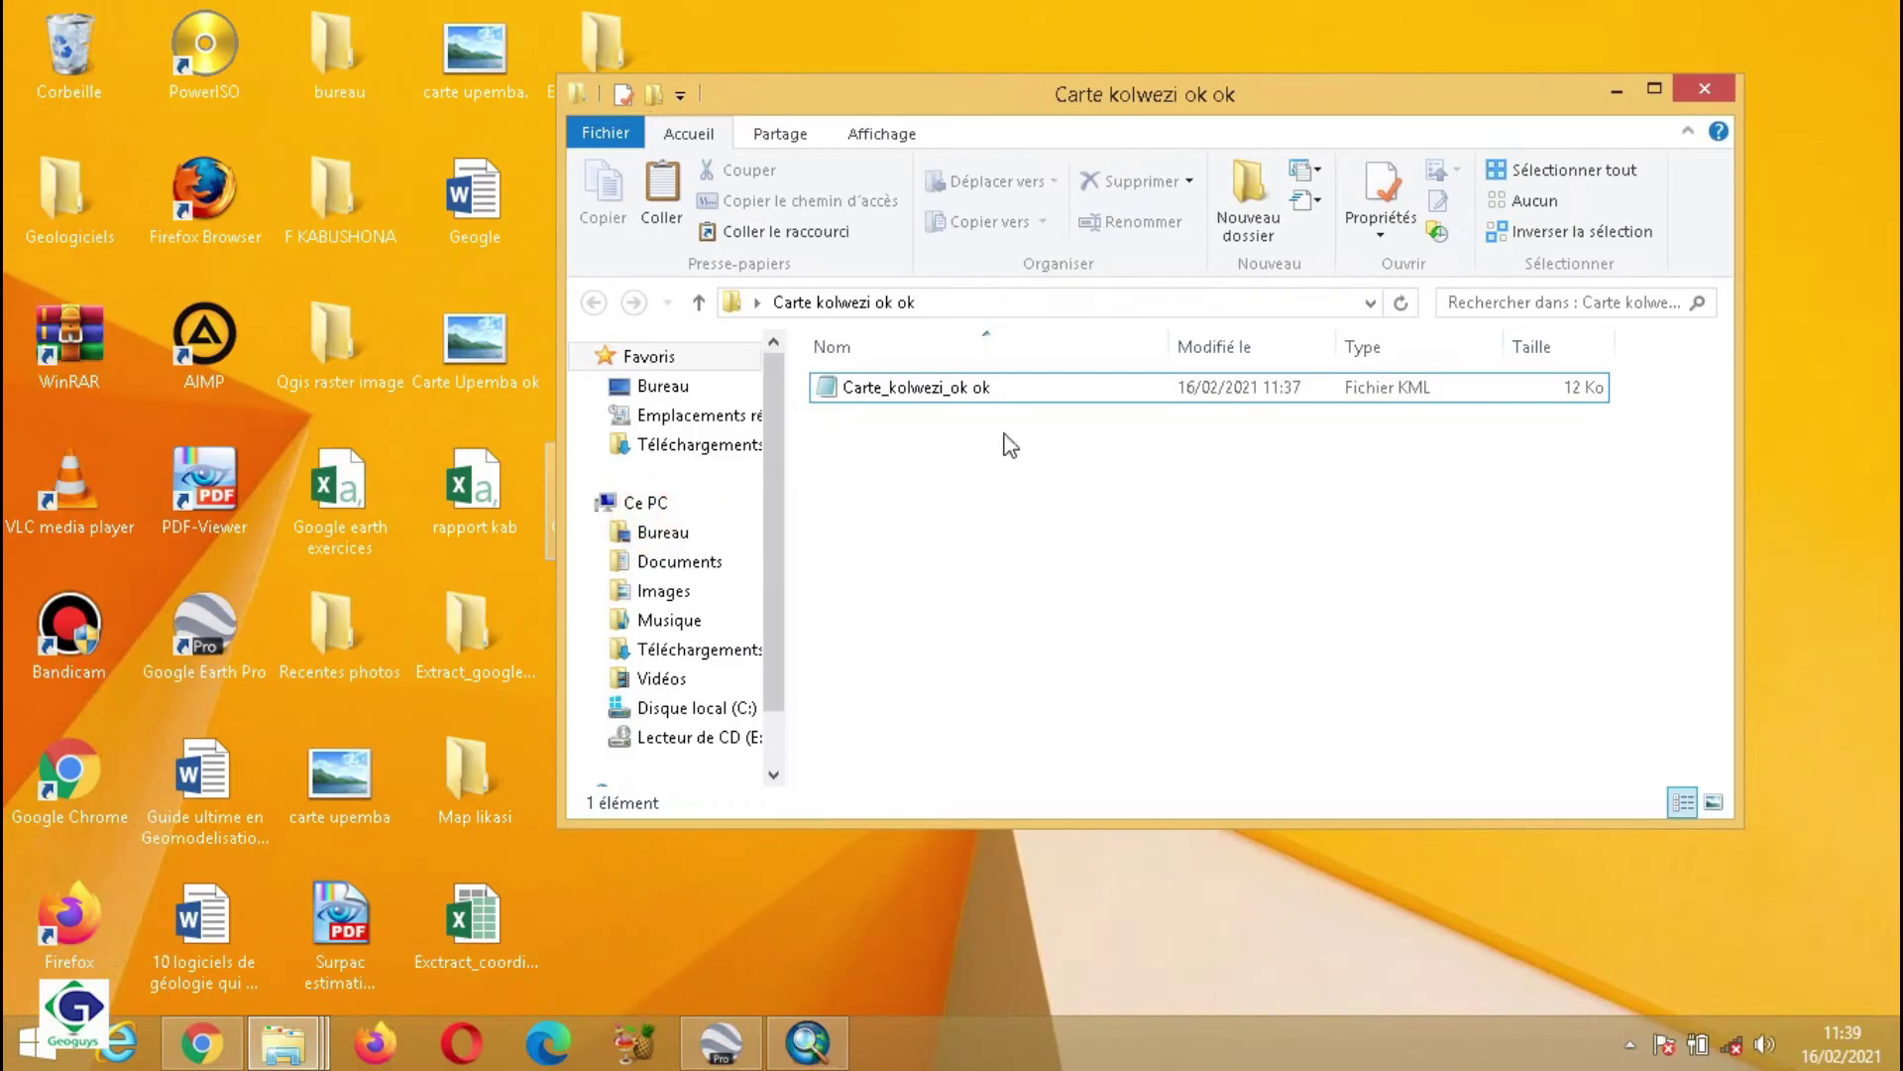
left_click(1051, 400)
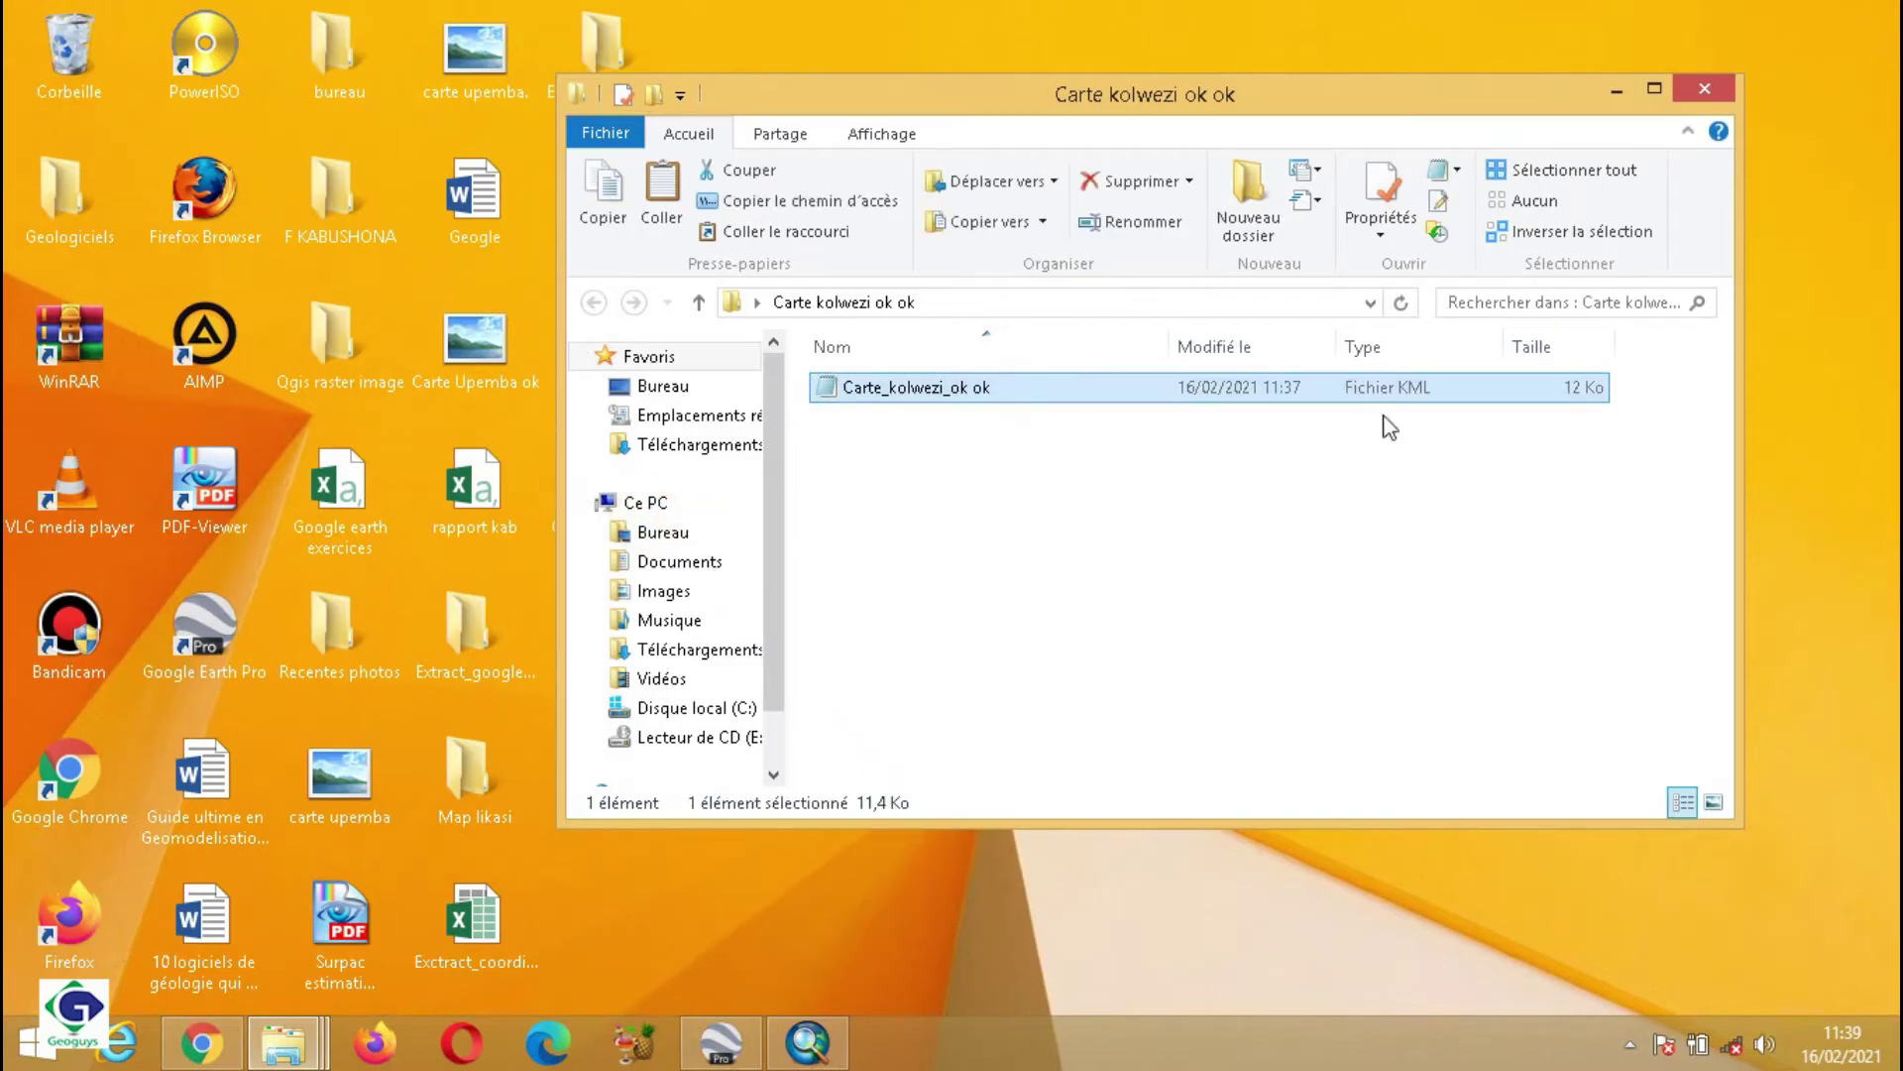
left_click(1085, 399)
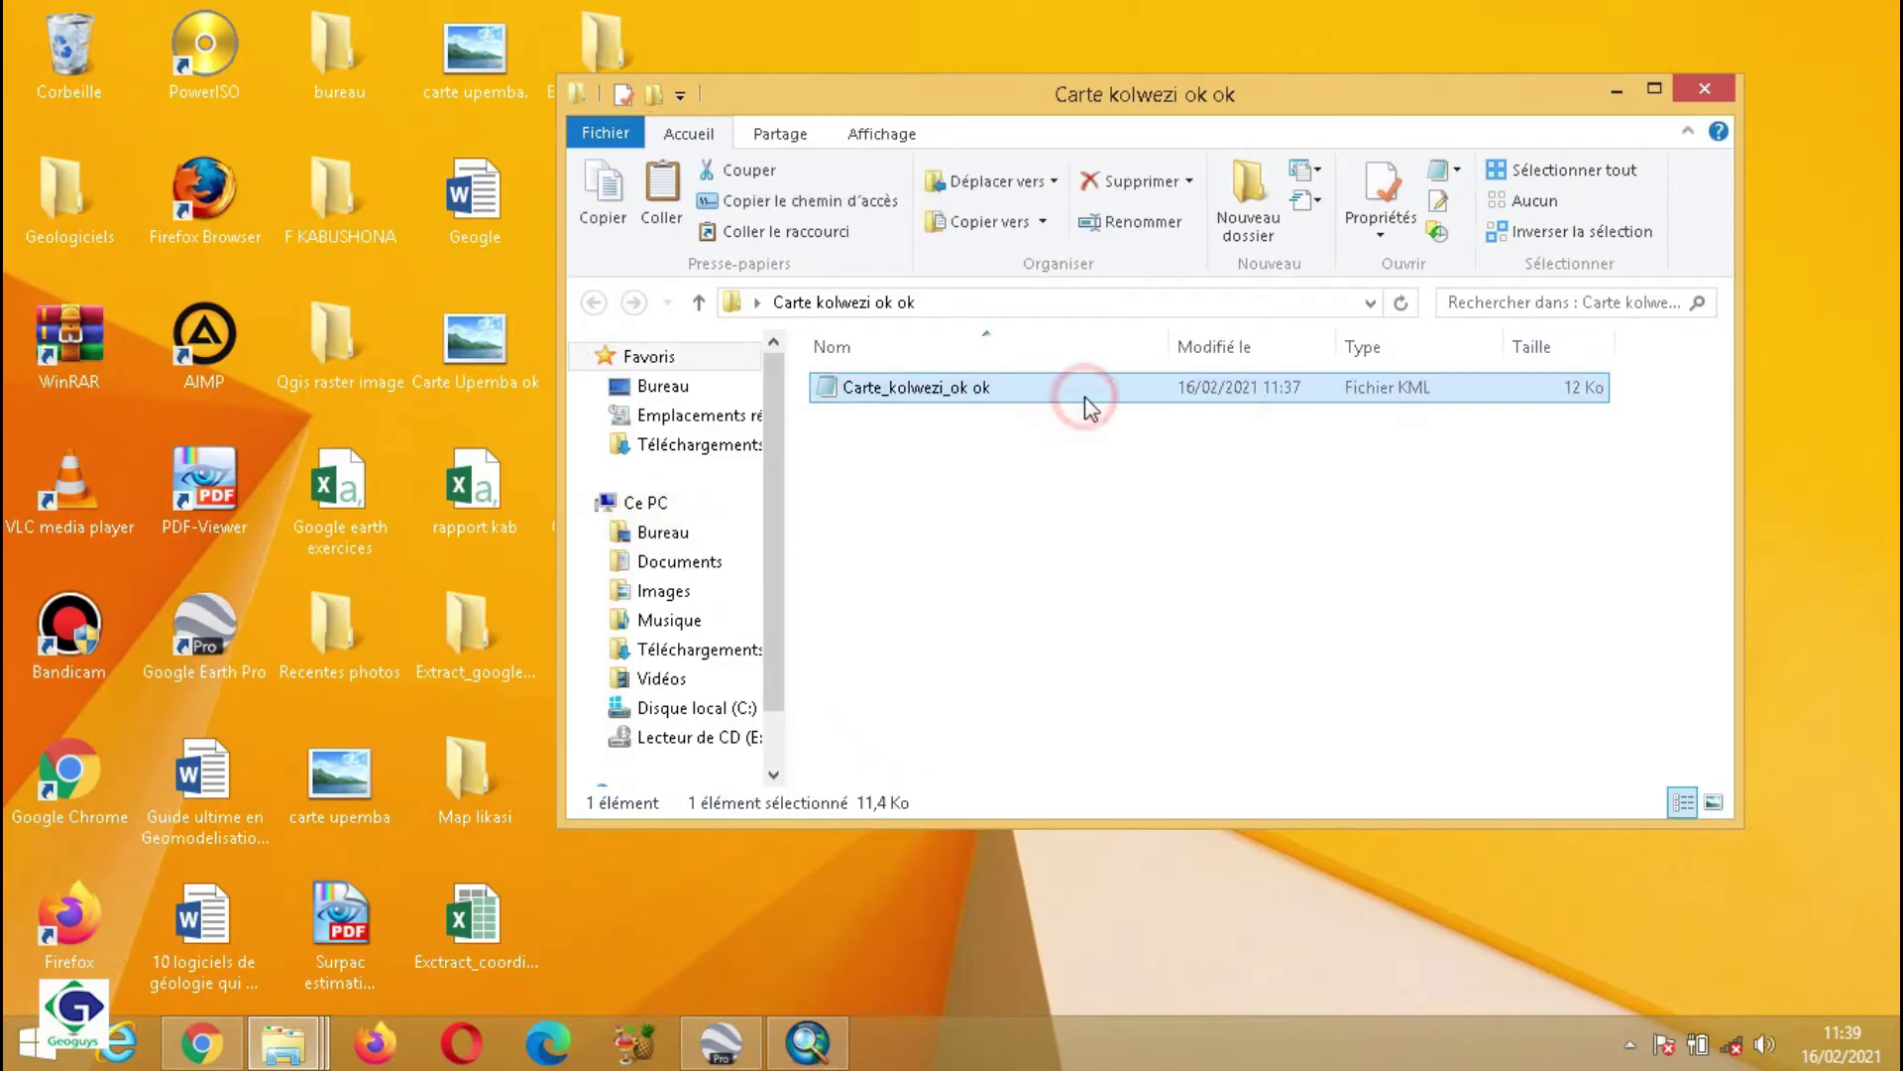
left_click(1104, 459)
left_click(1141, 394)
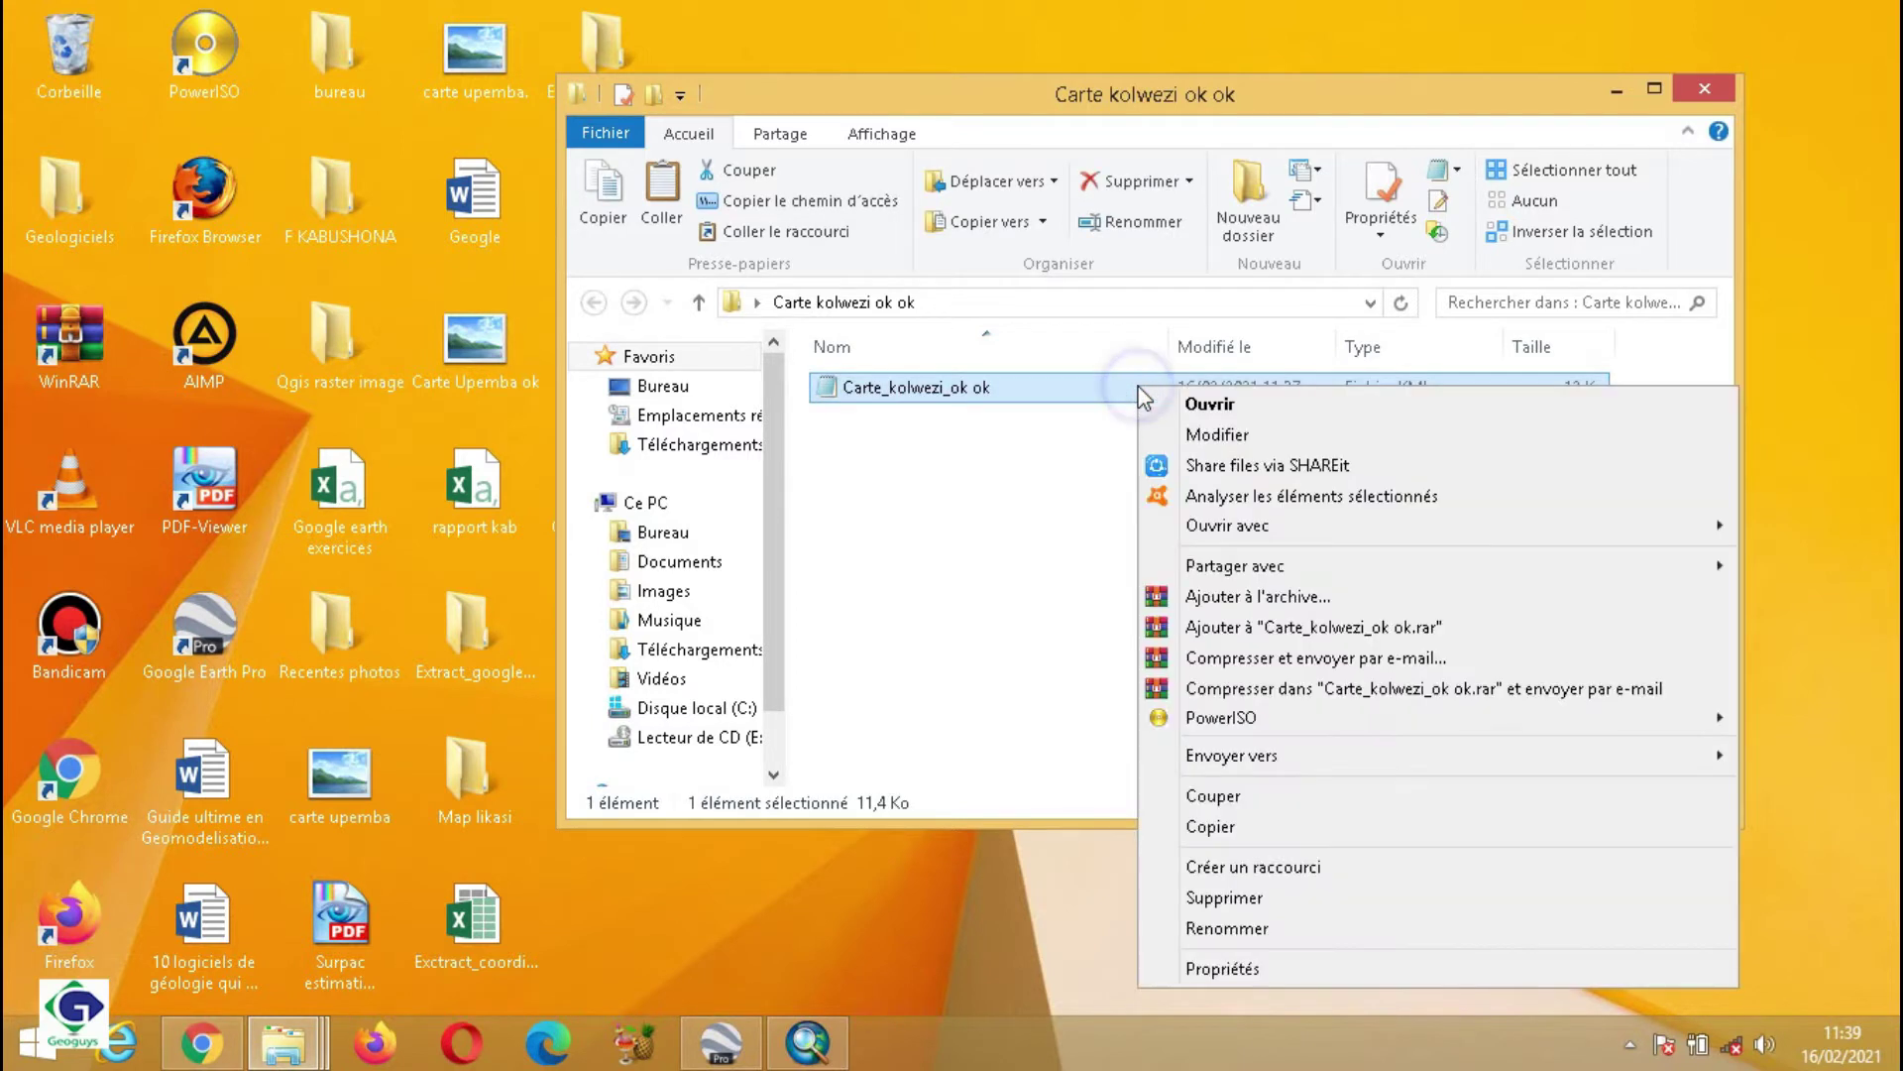
Check the file type in the properties of "Carte_kolwezi_ok ok", and close the properties and the folder
right_click(1143, 397)
left_click(1244, 968)
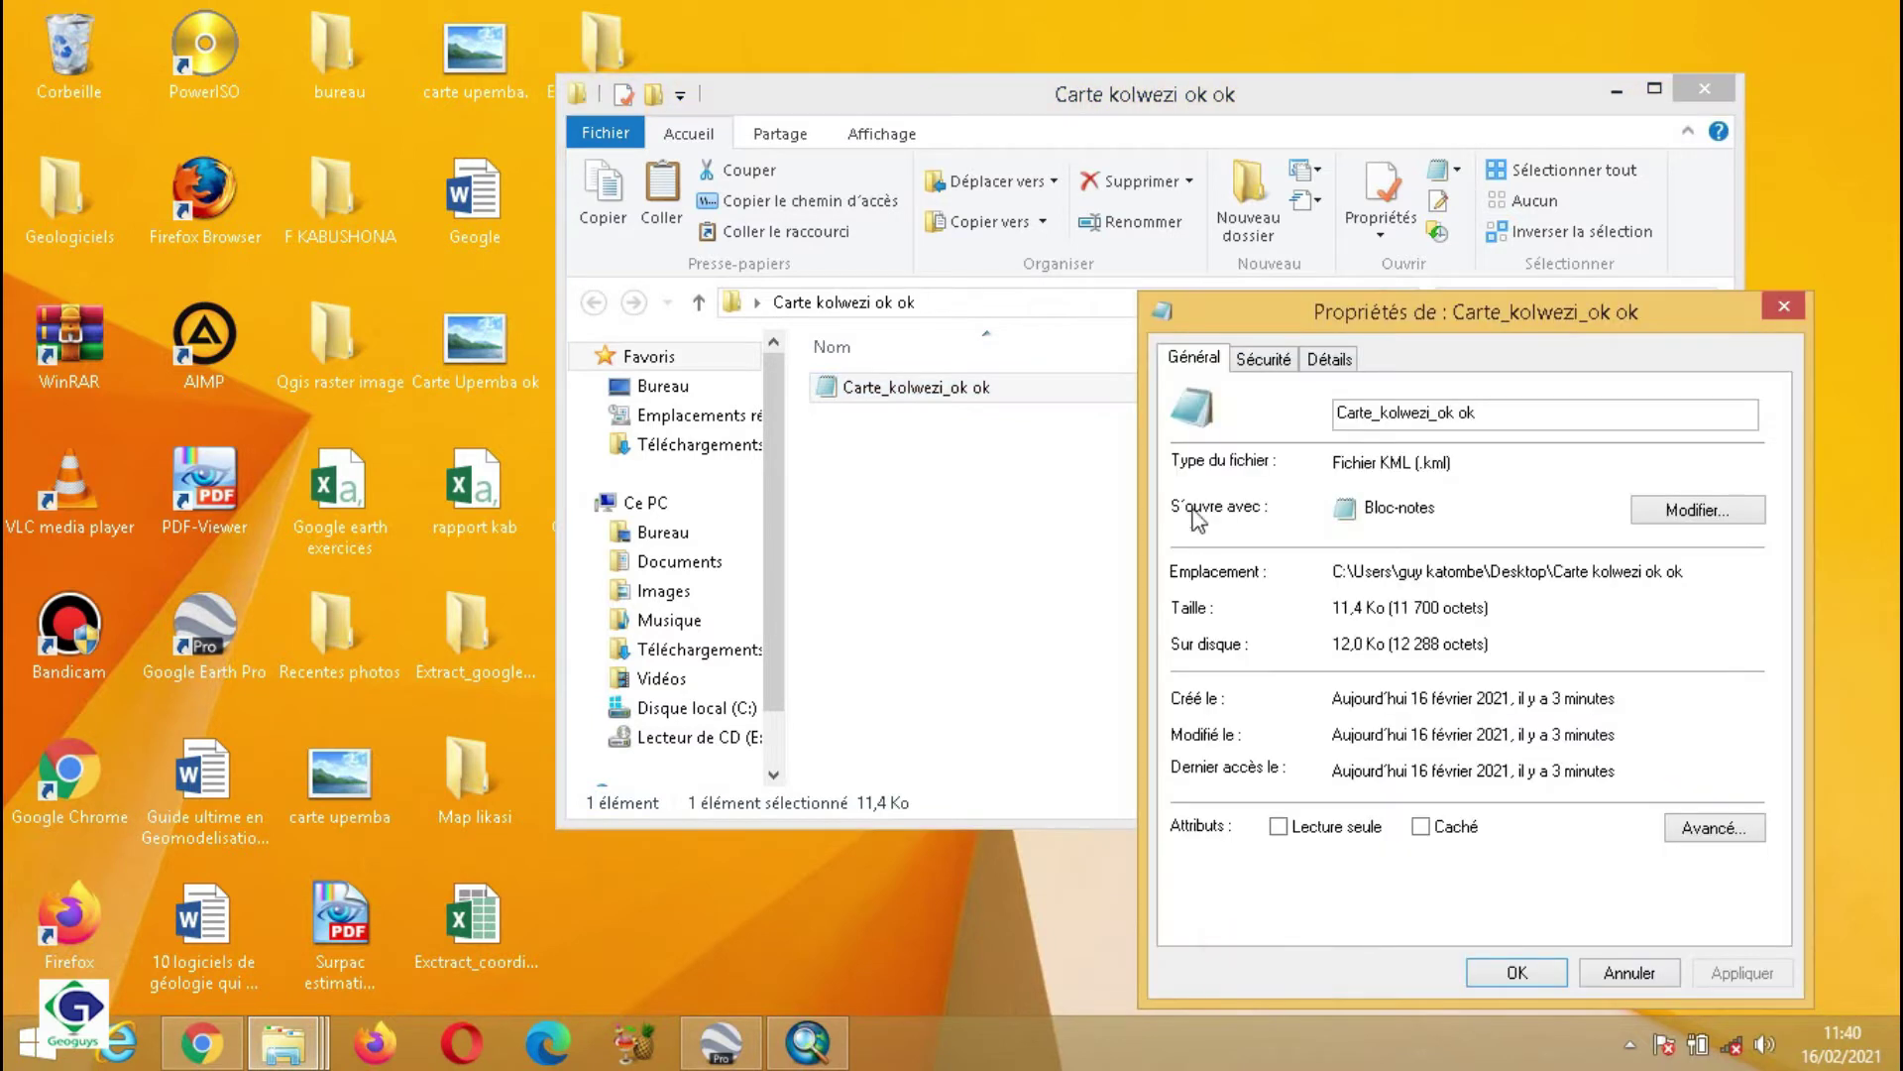
left_click_drag(1453, 466, 1410, 470)
left_click(1784, 306)
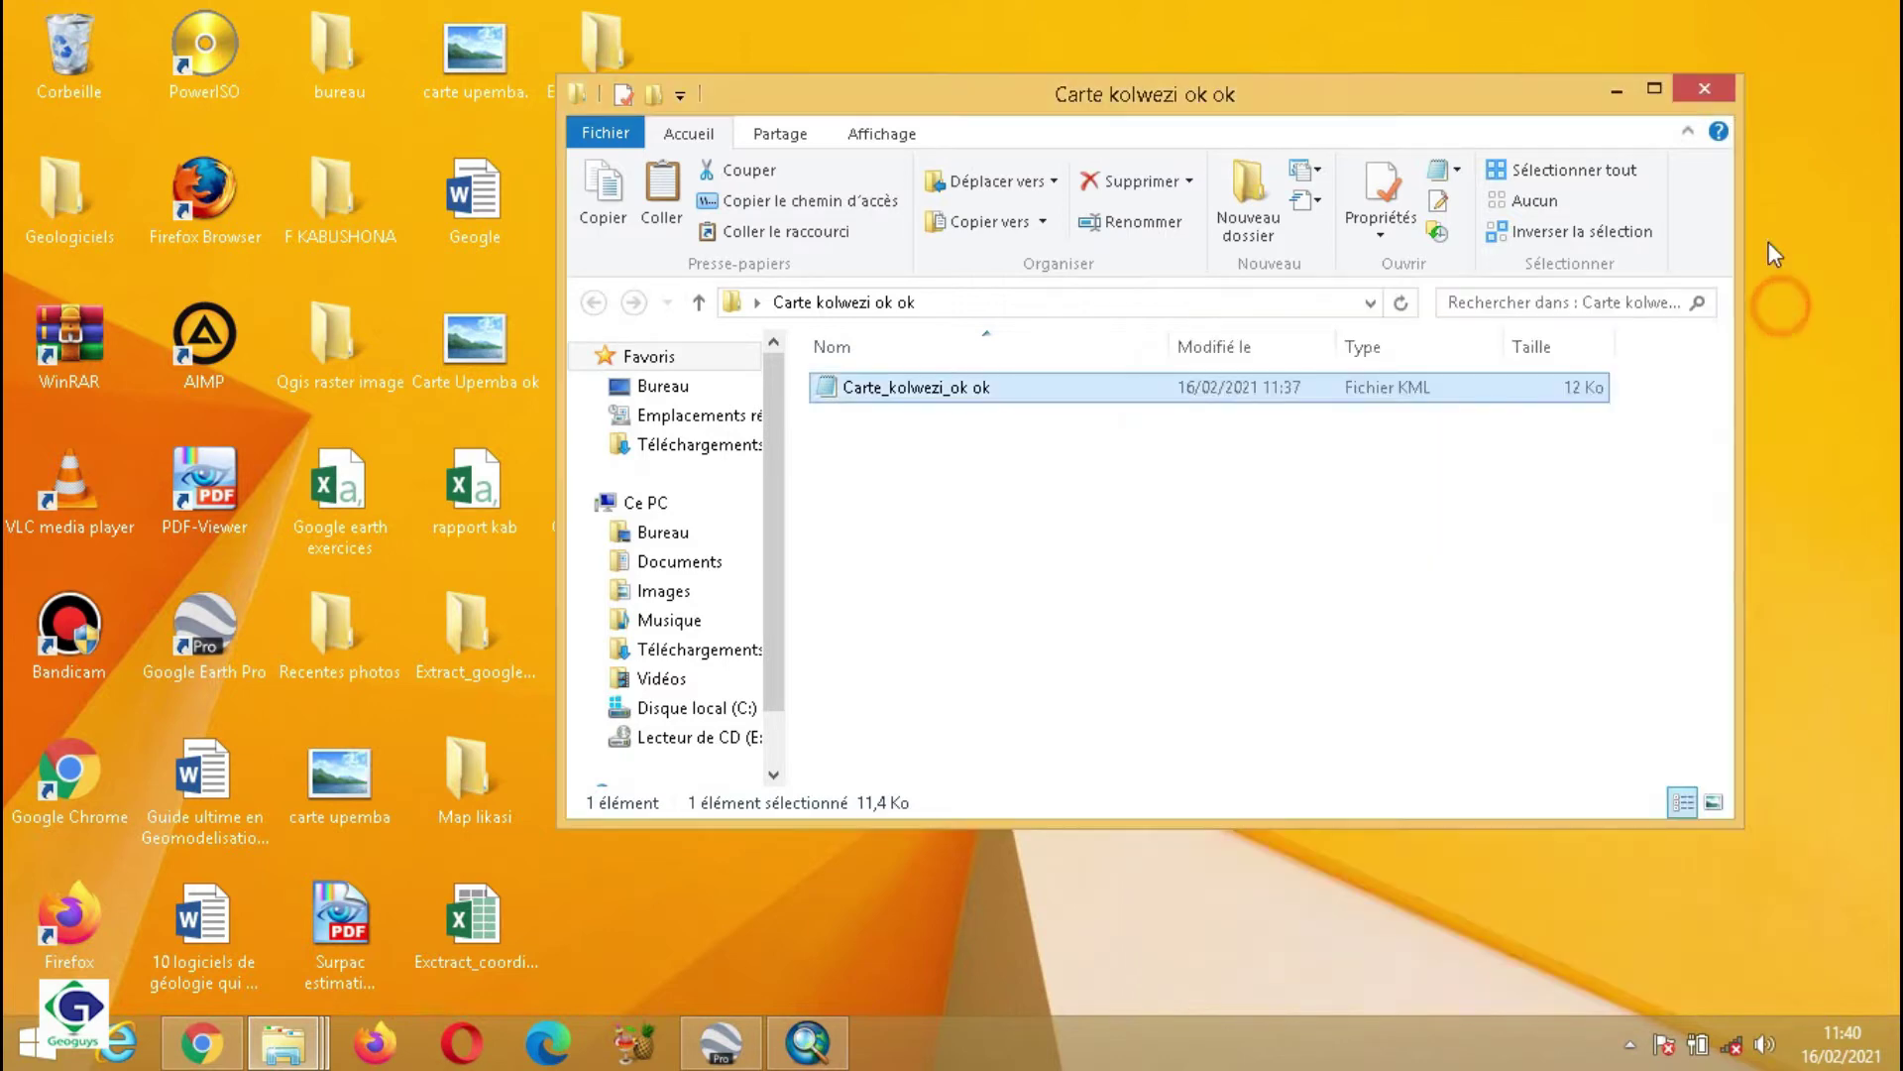
left_click(1704, 91)
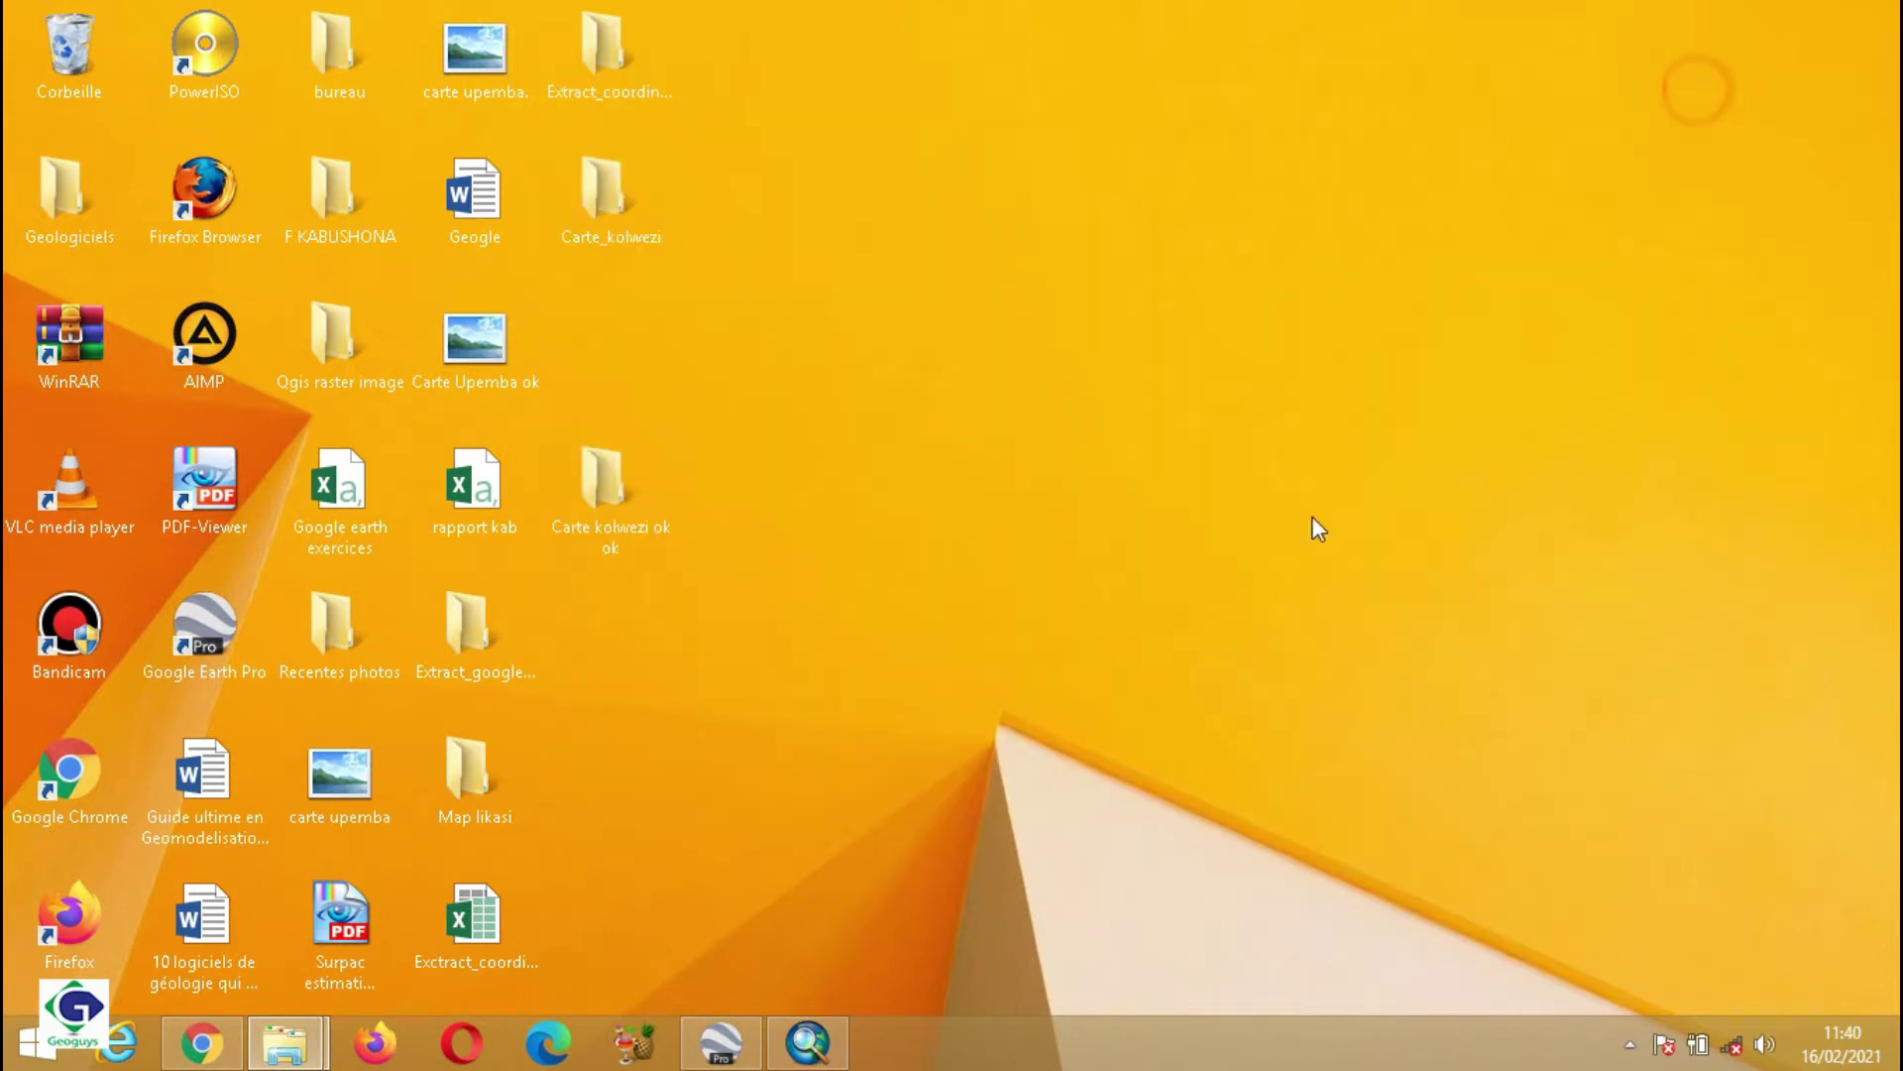
Switch back to ArcMap and search the geoprocessing tools for "kml to layer"
left_click(839, 1042)
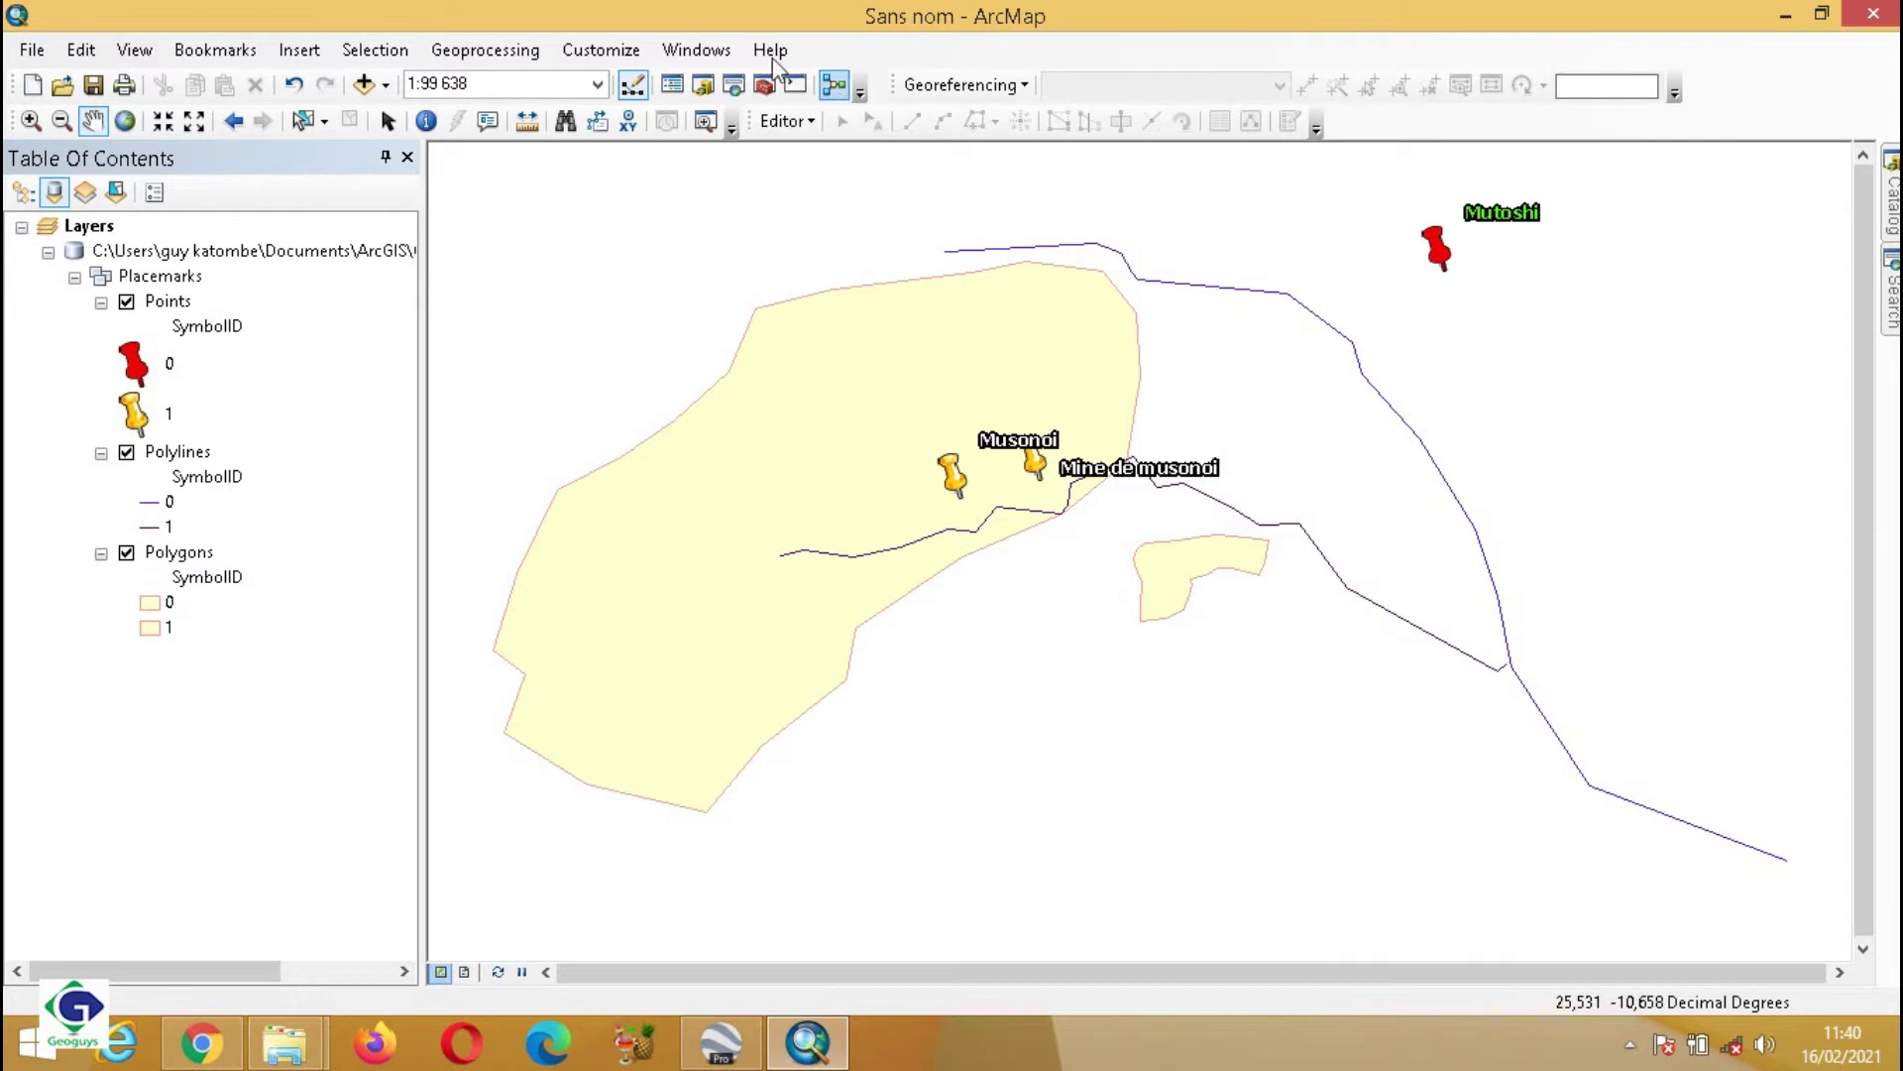
left_click(715, 51)
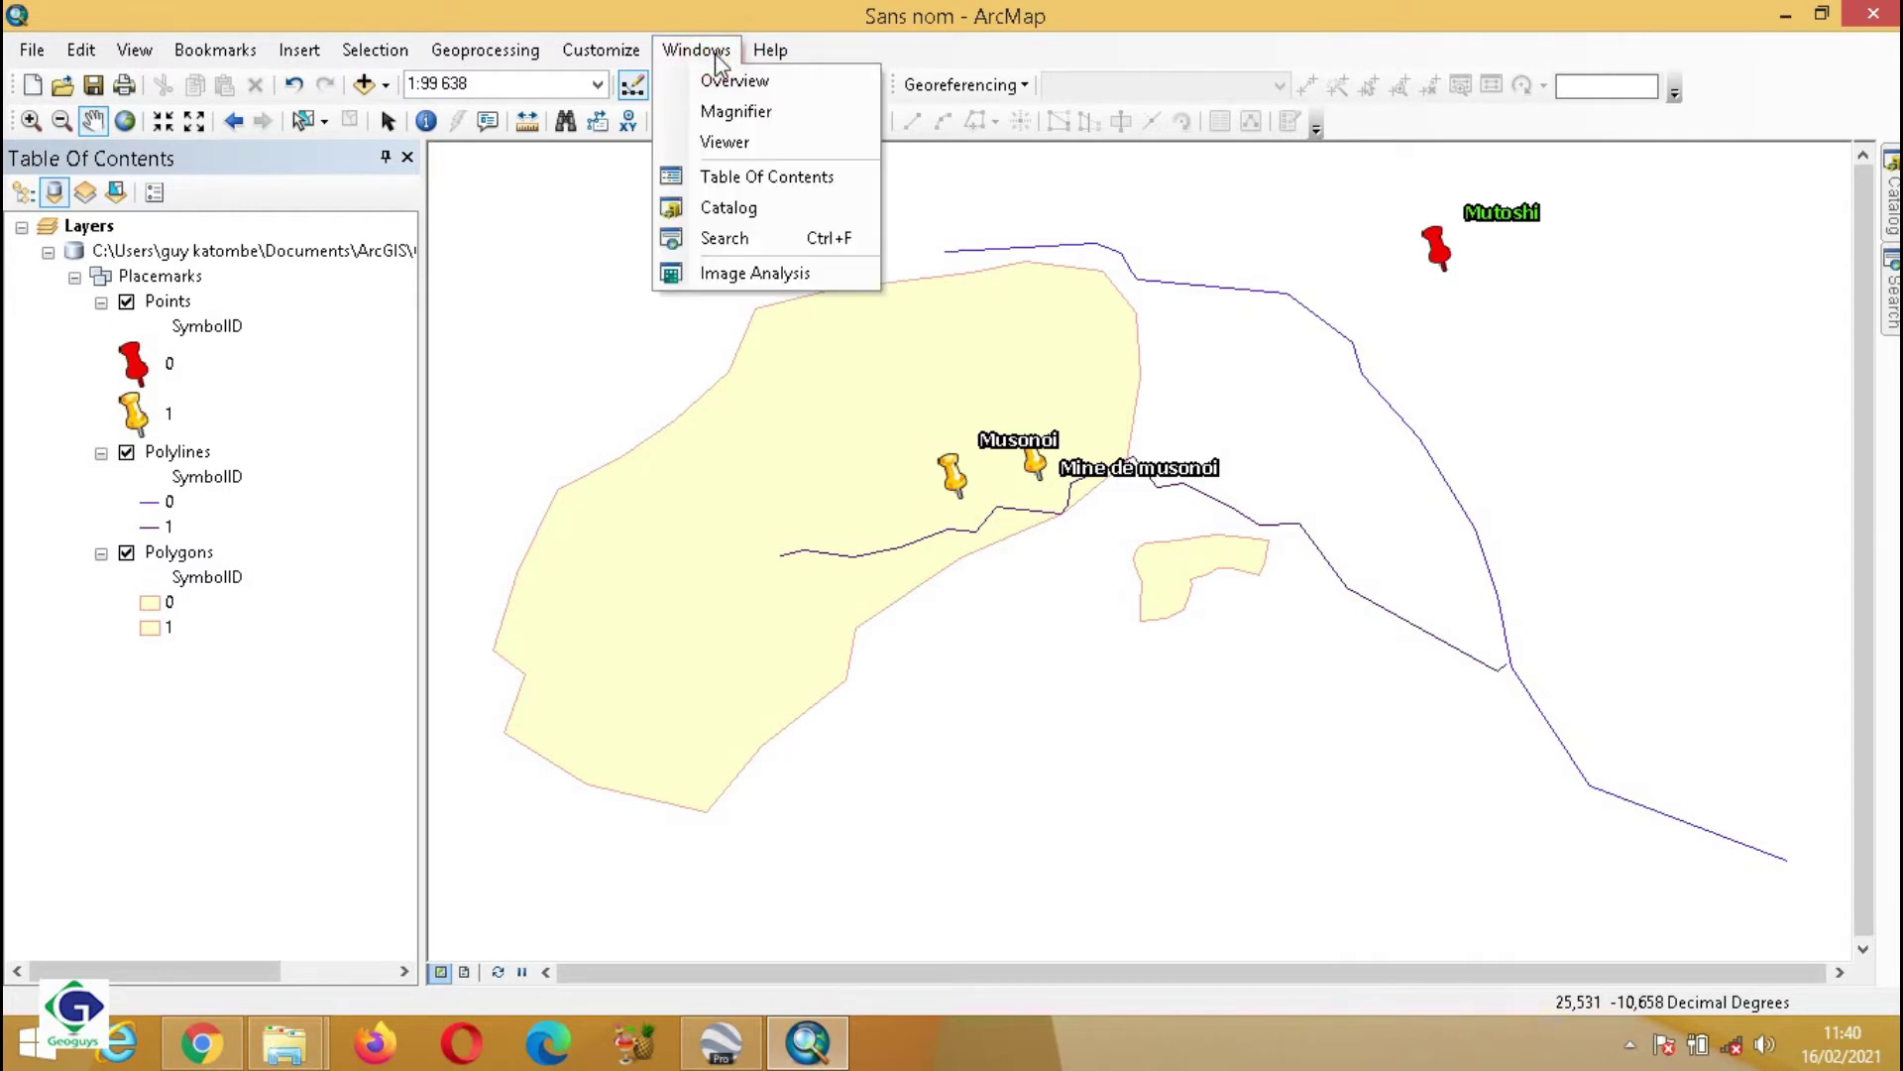
left_click(732, 238)
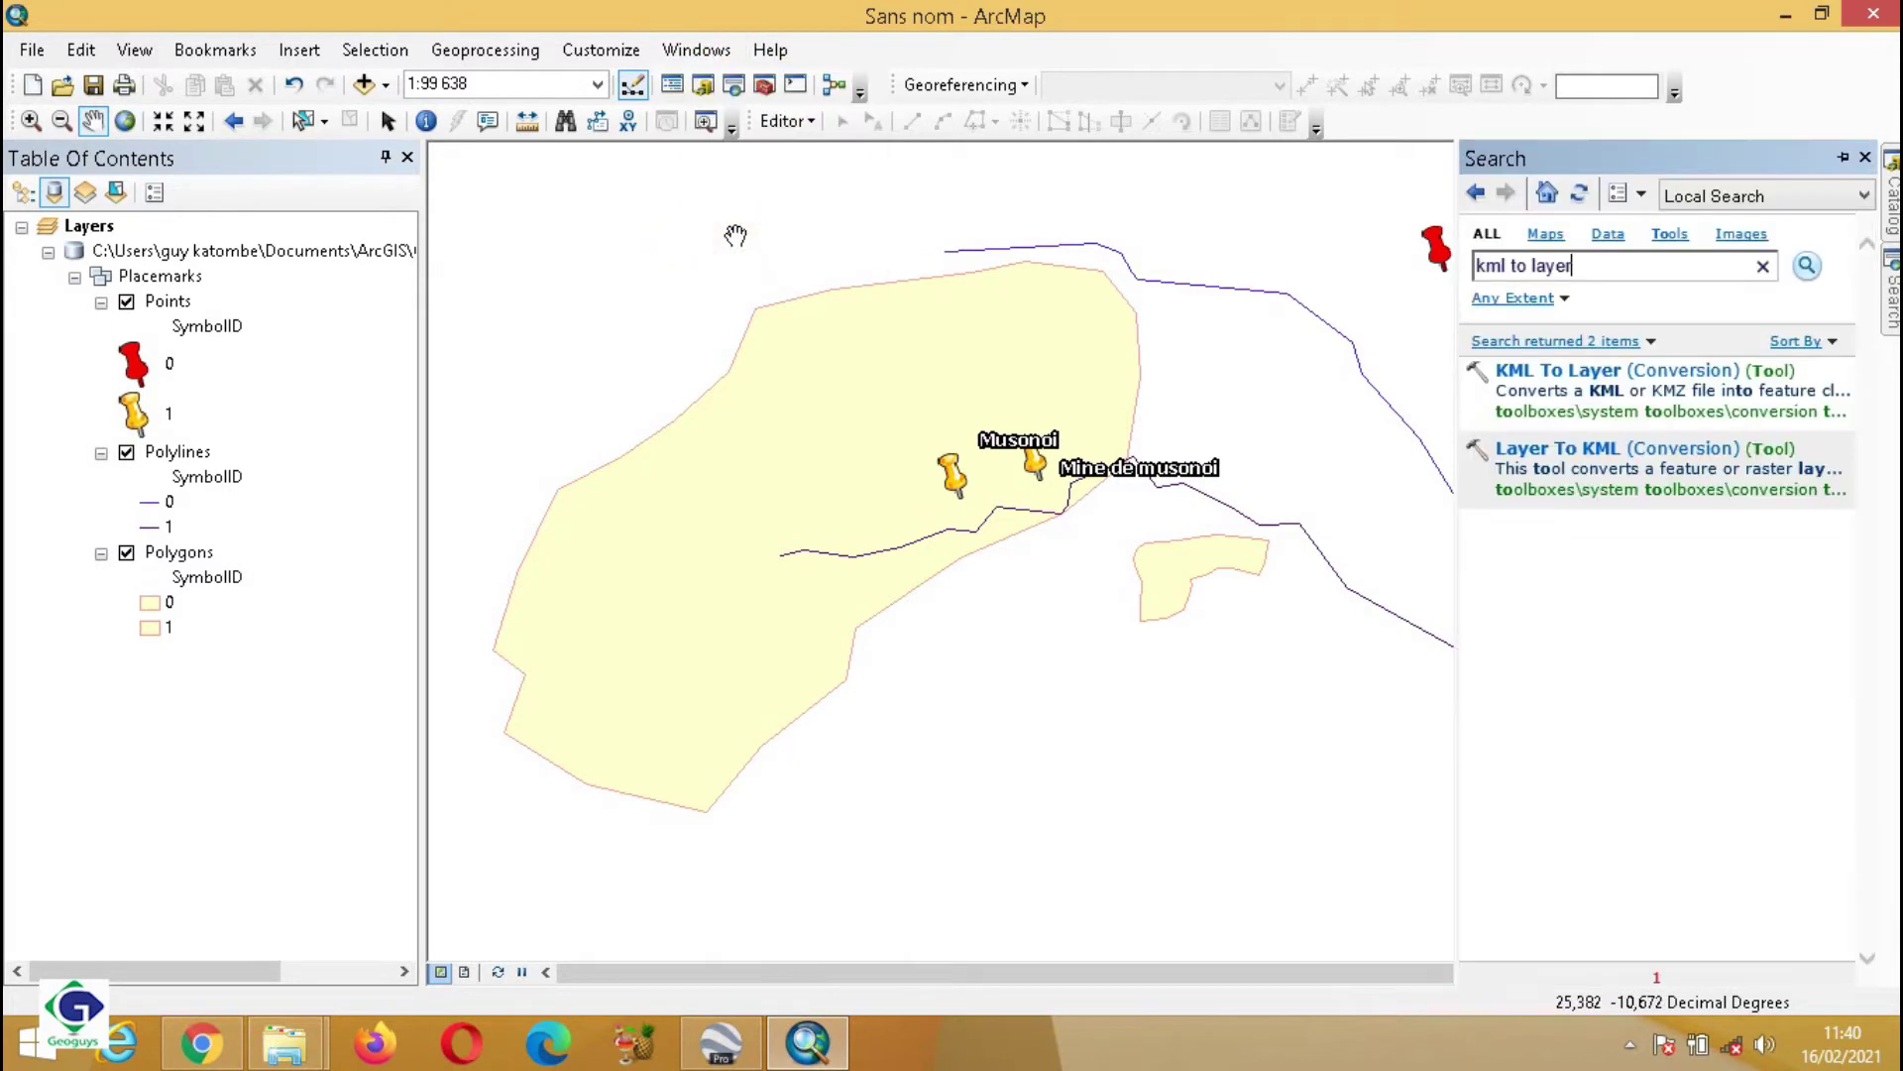
left_click(1580, 270)
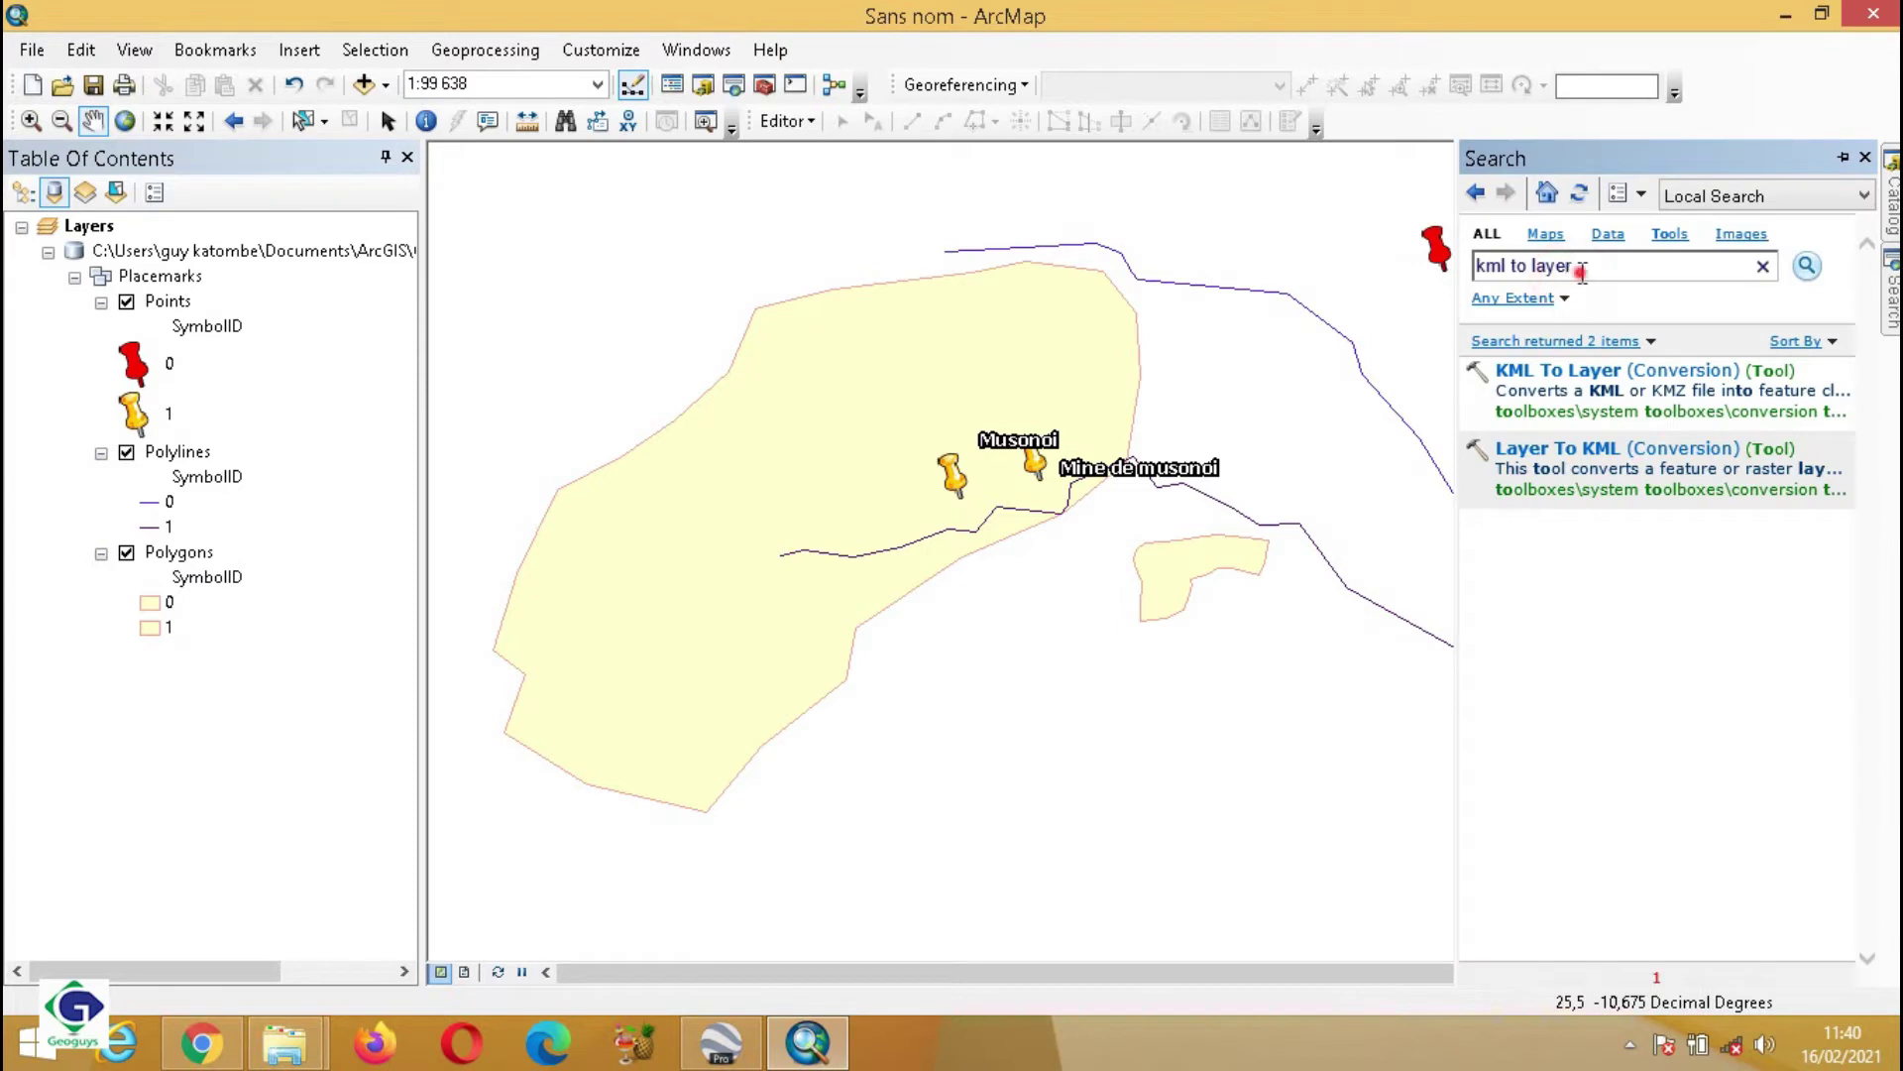
key("BackSpace")
key("BackSpace")
key("BackSpace")
key("BackSpace")
key("BackSpace")
key("BackSpace")
key("BackSpace")
key("BackSpace")
key("BackSpace")
key("BackSpace")
key("BackSpace")
type("kml to l")
left_click(1807, 268)
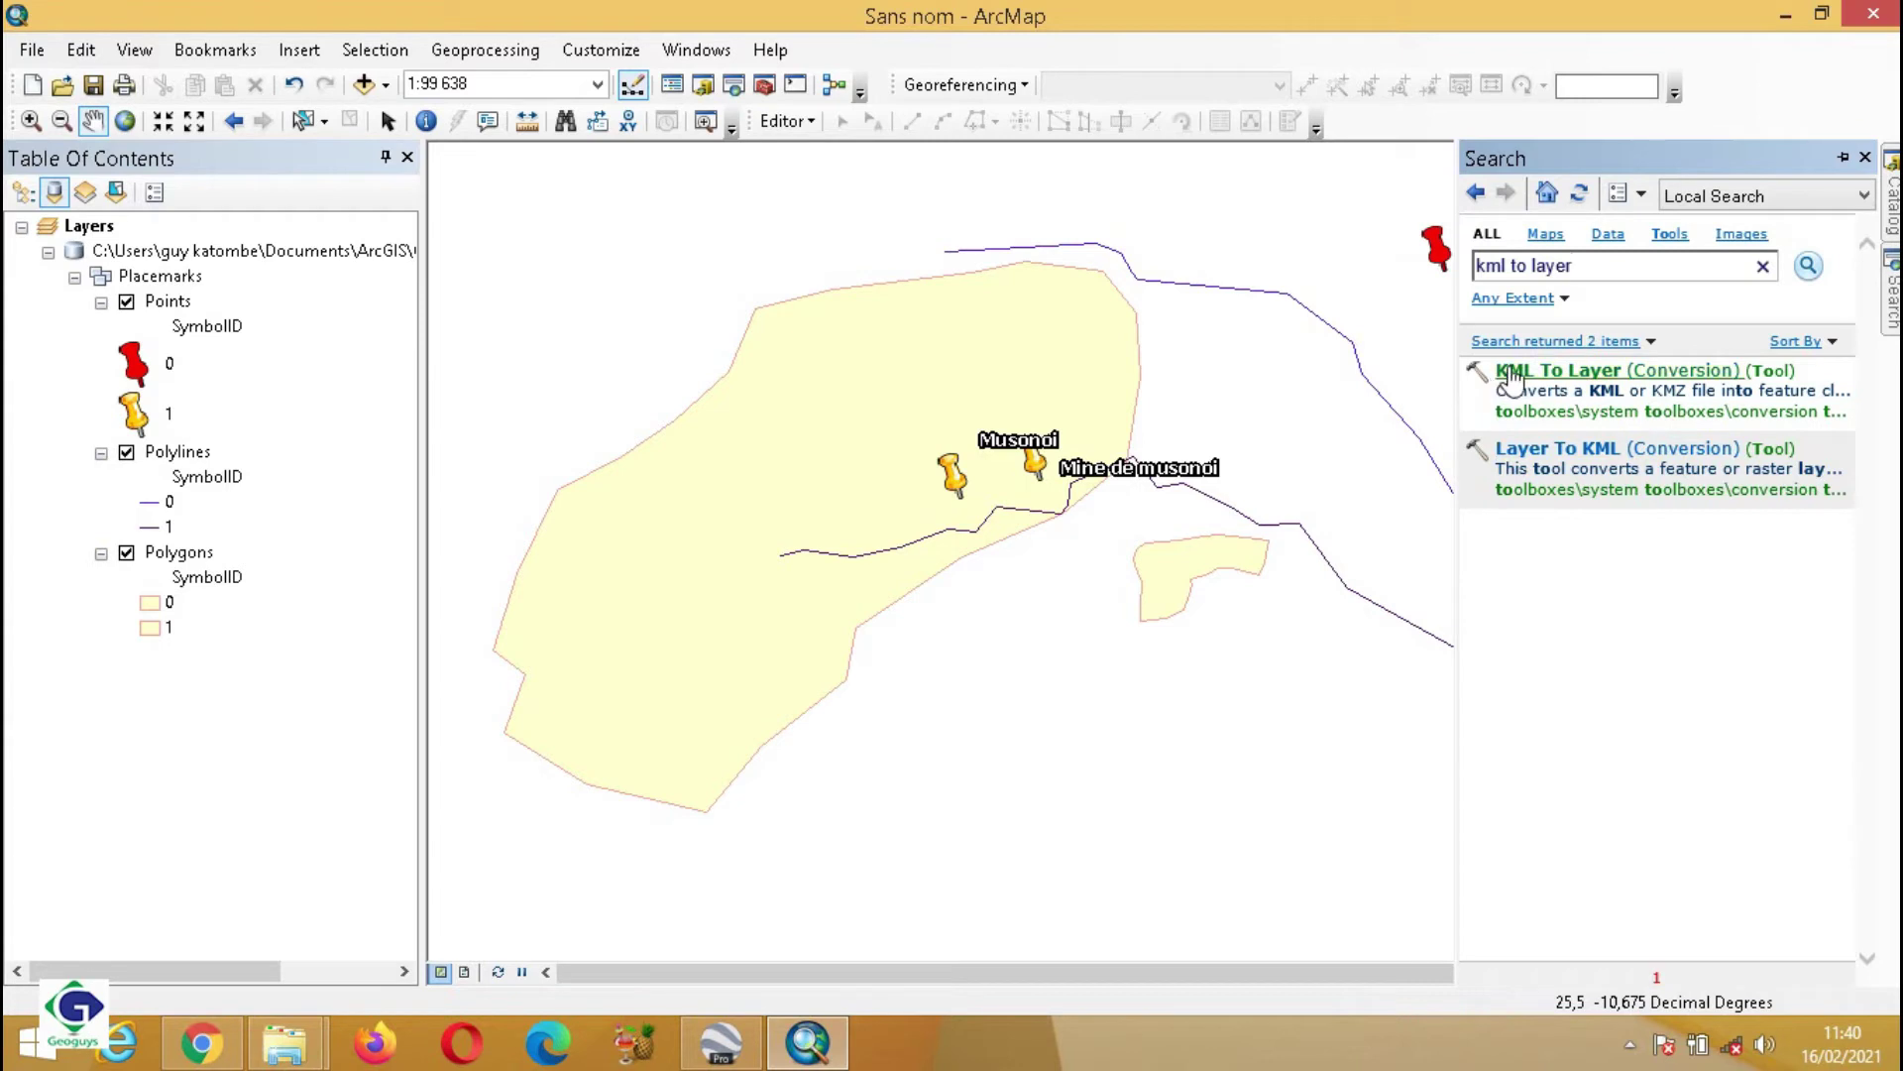
Open the KML To Layer tool and set its input to "Carte_kolwezi_ok ok.kml" from the desktop folder "Carte kolwezi ok ok"
left_click(1660, 377)
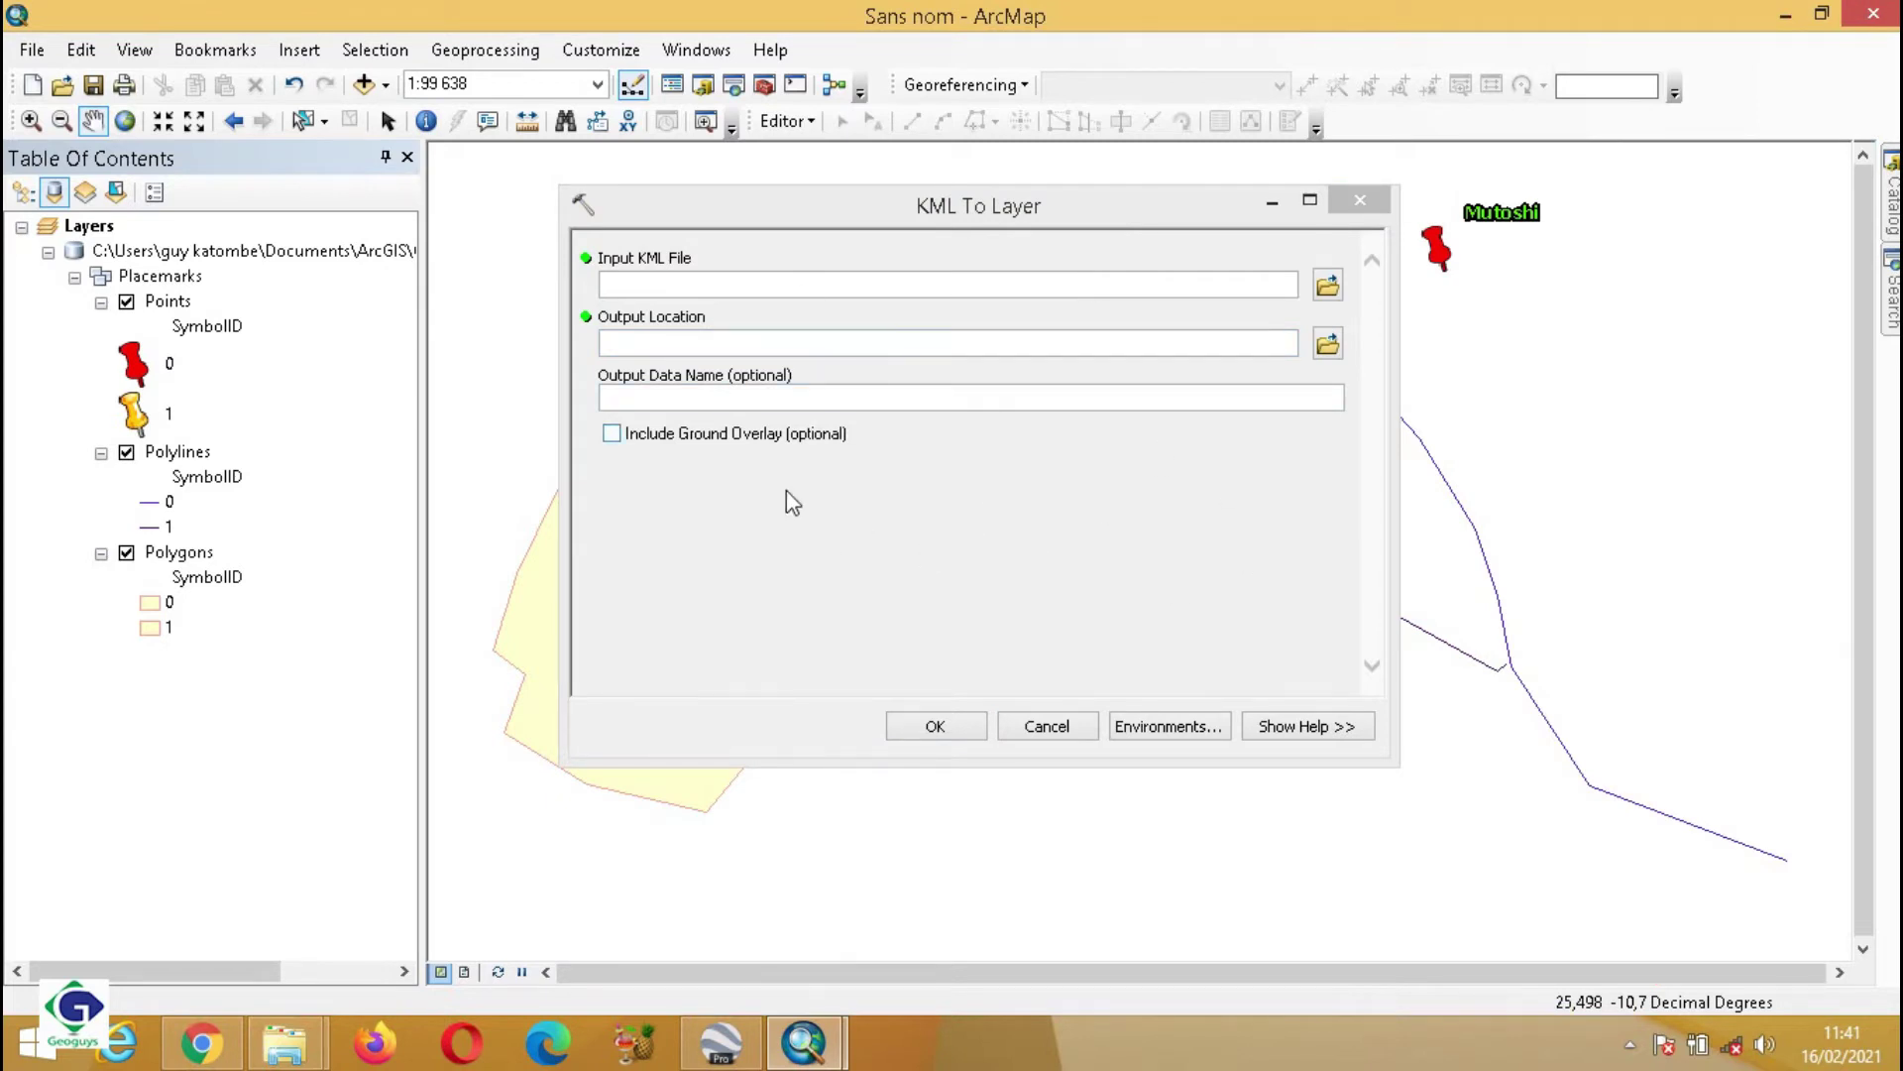
left_click(1328, 287)
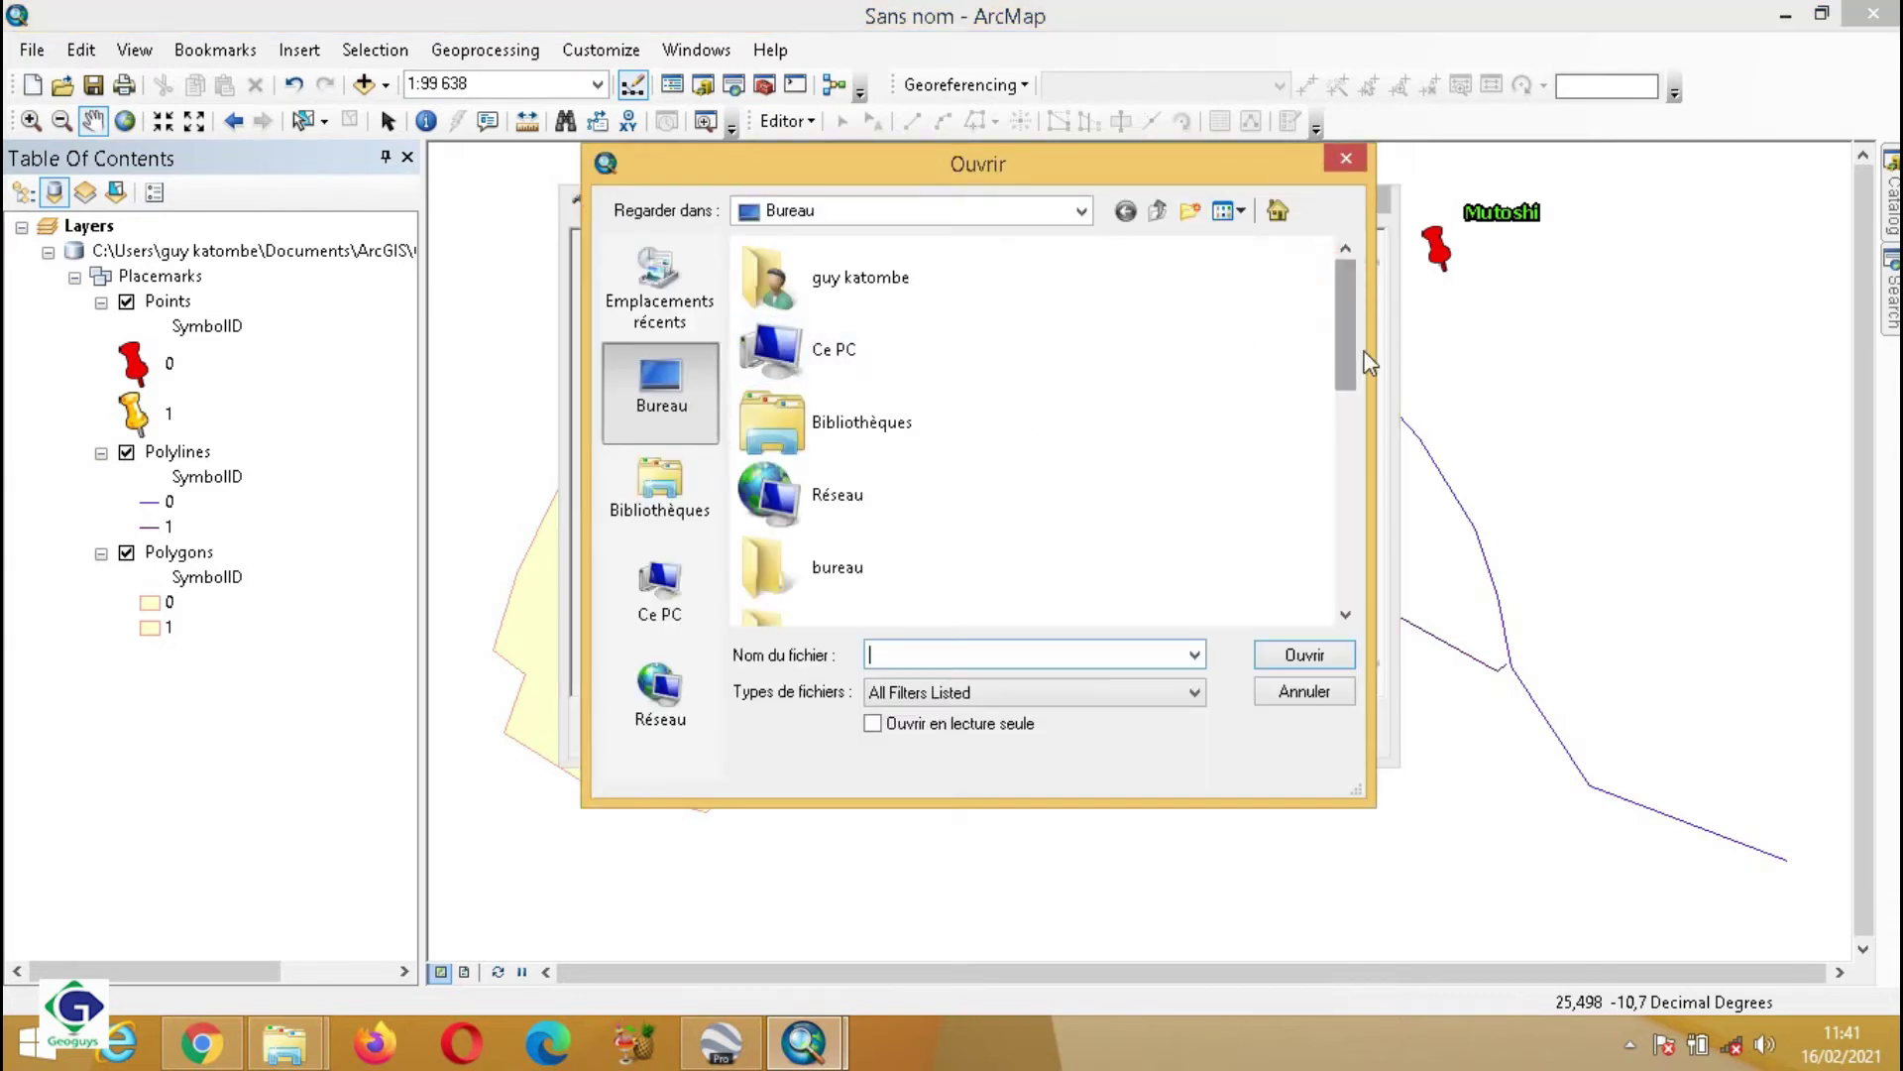
mouse_move(1344, 336)
left_mouse_down()
mouse_move(1342, 549)
mouse_move(1342, 347)
left_mouse_up()
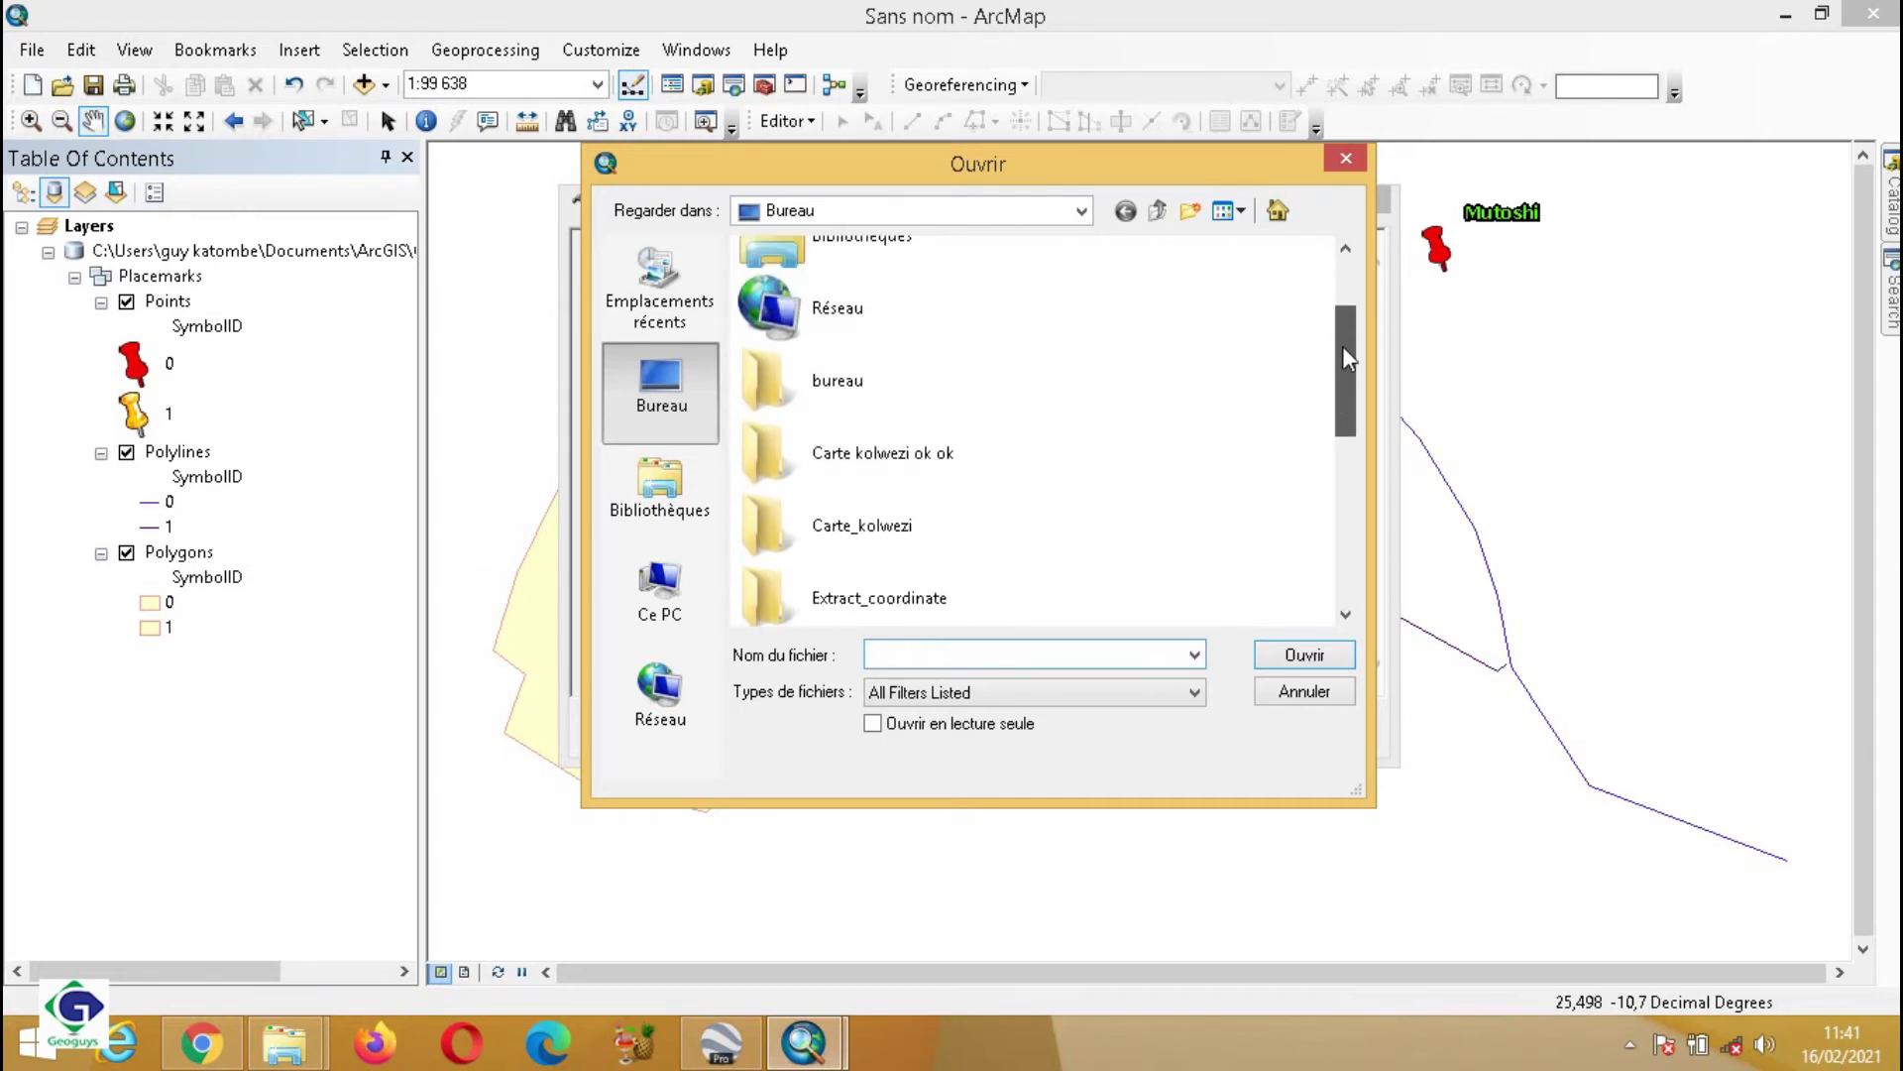
left_click_drag(1346, 423, 1346, 438)
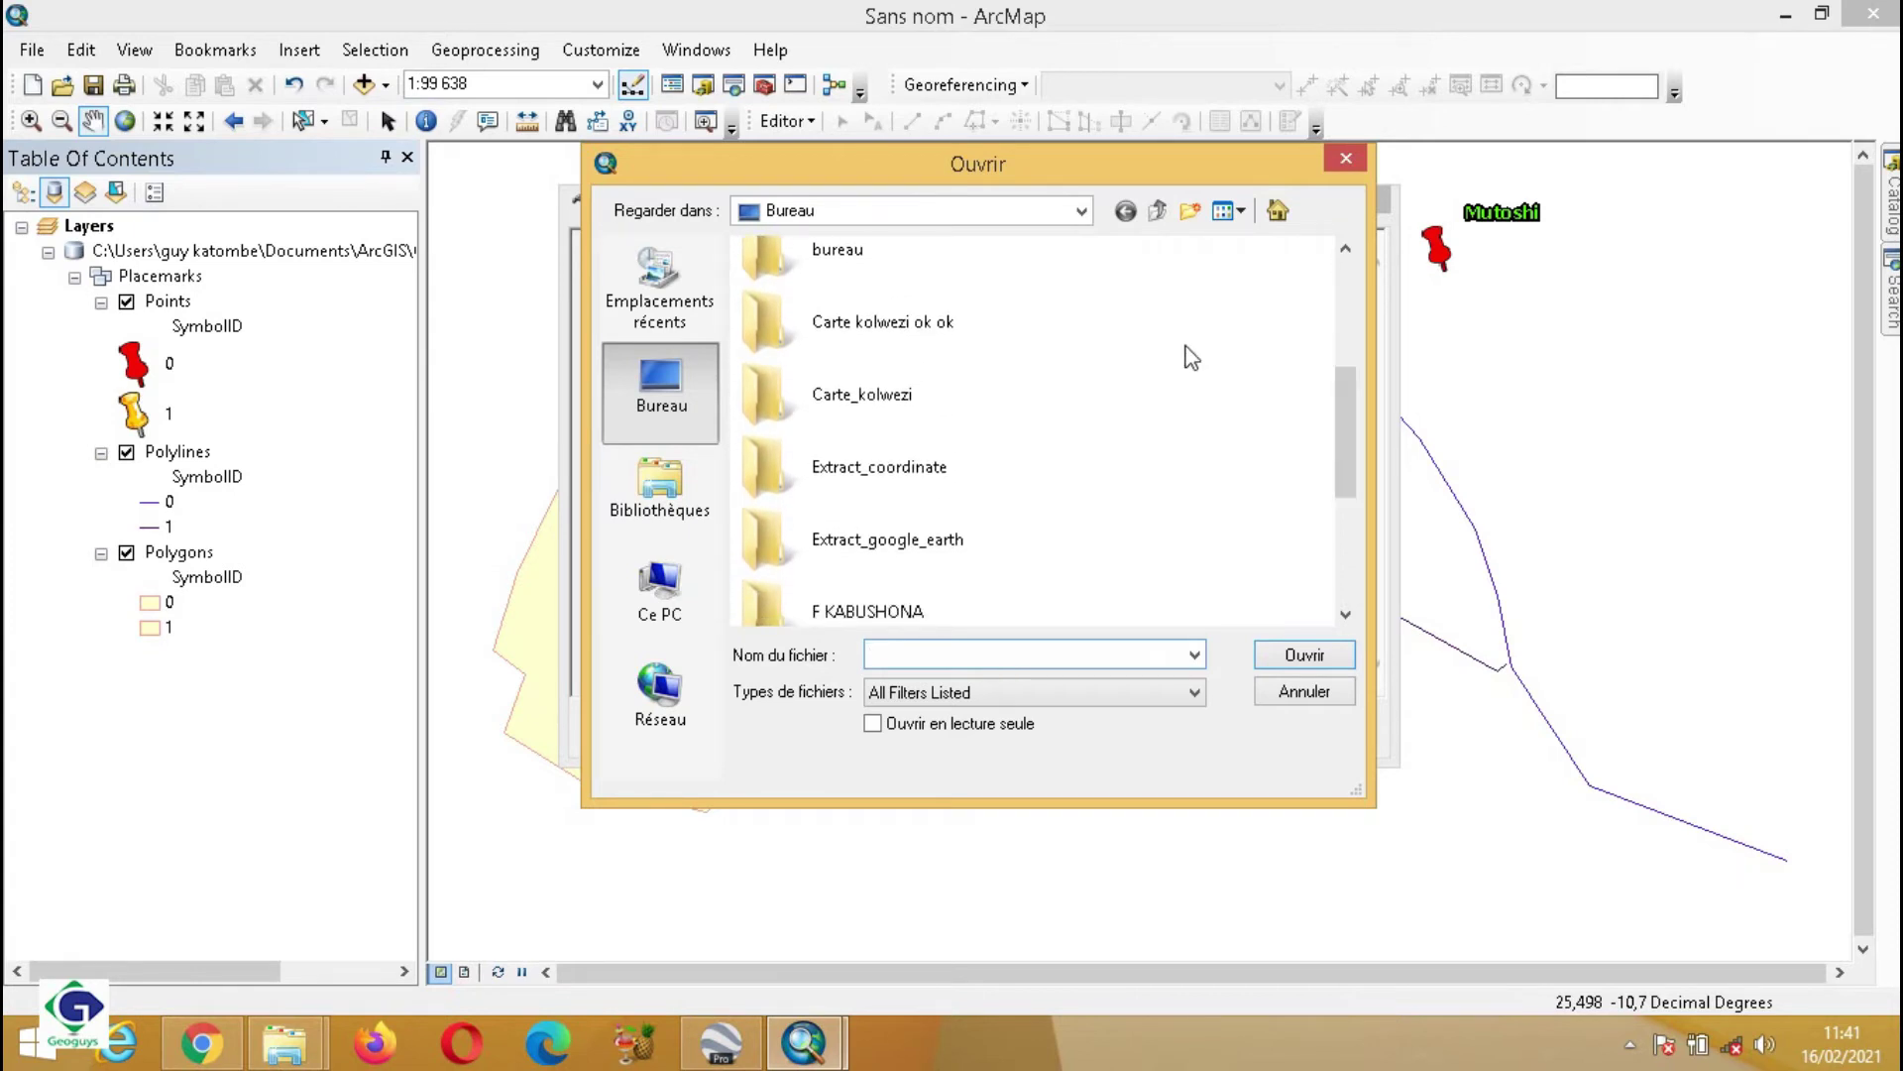
double_click(936, 352)
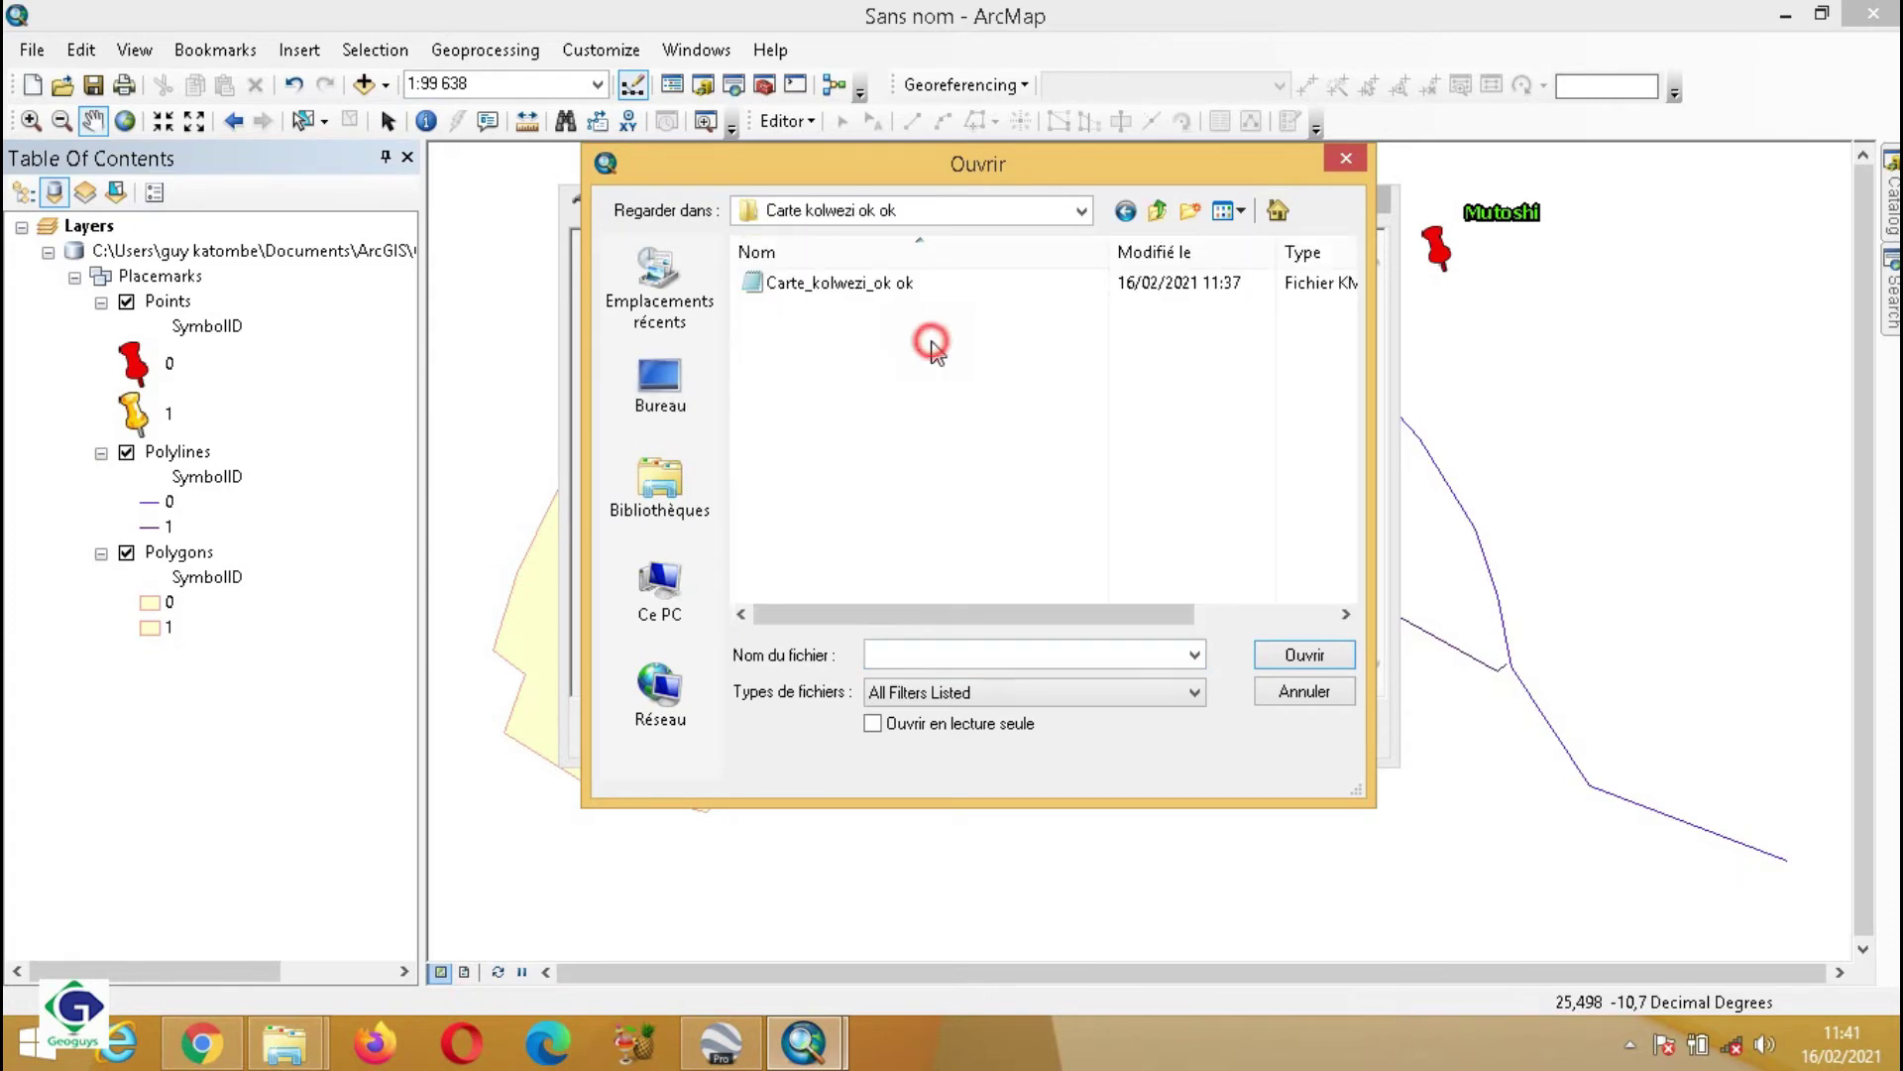
left_click(997, 285)
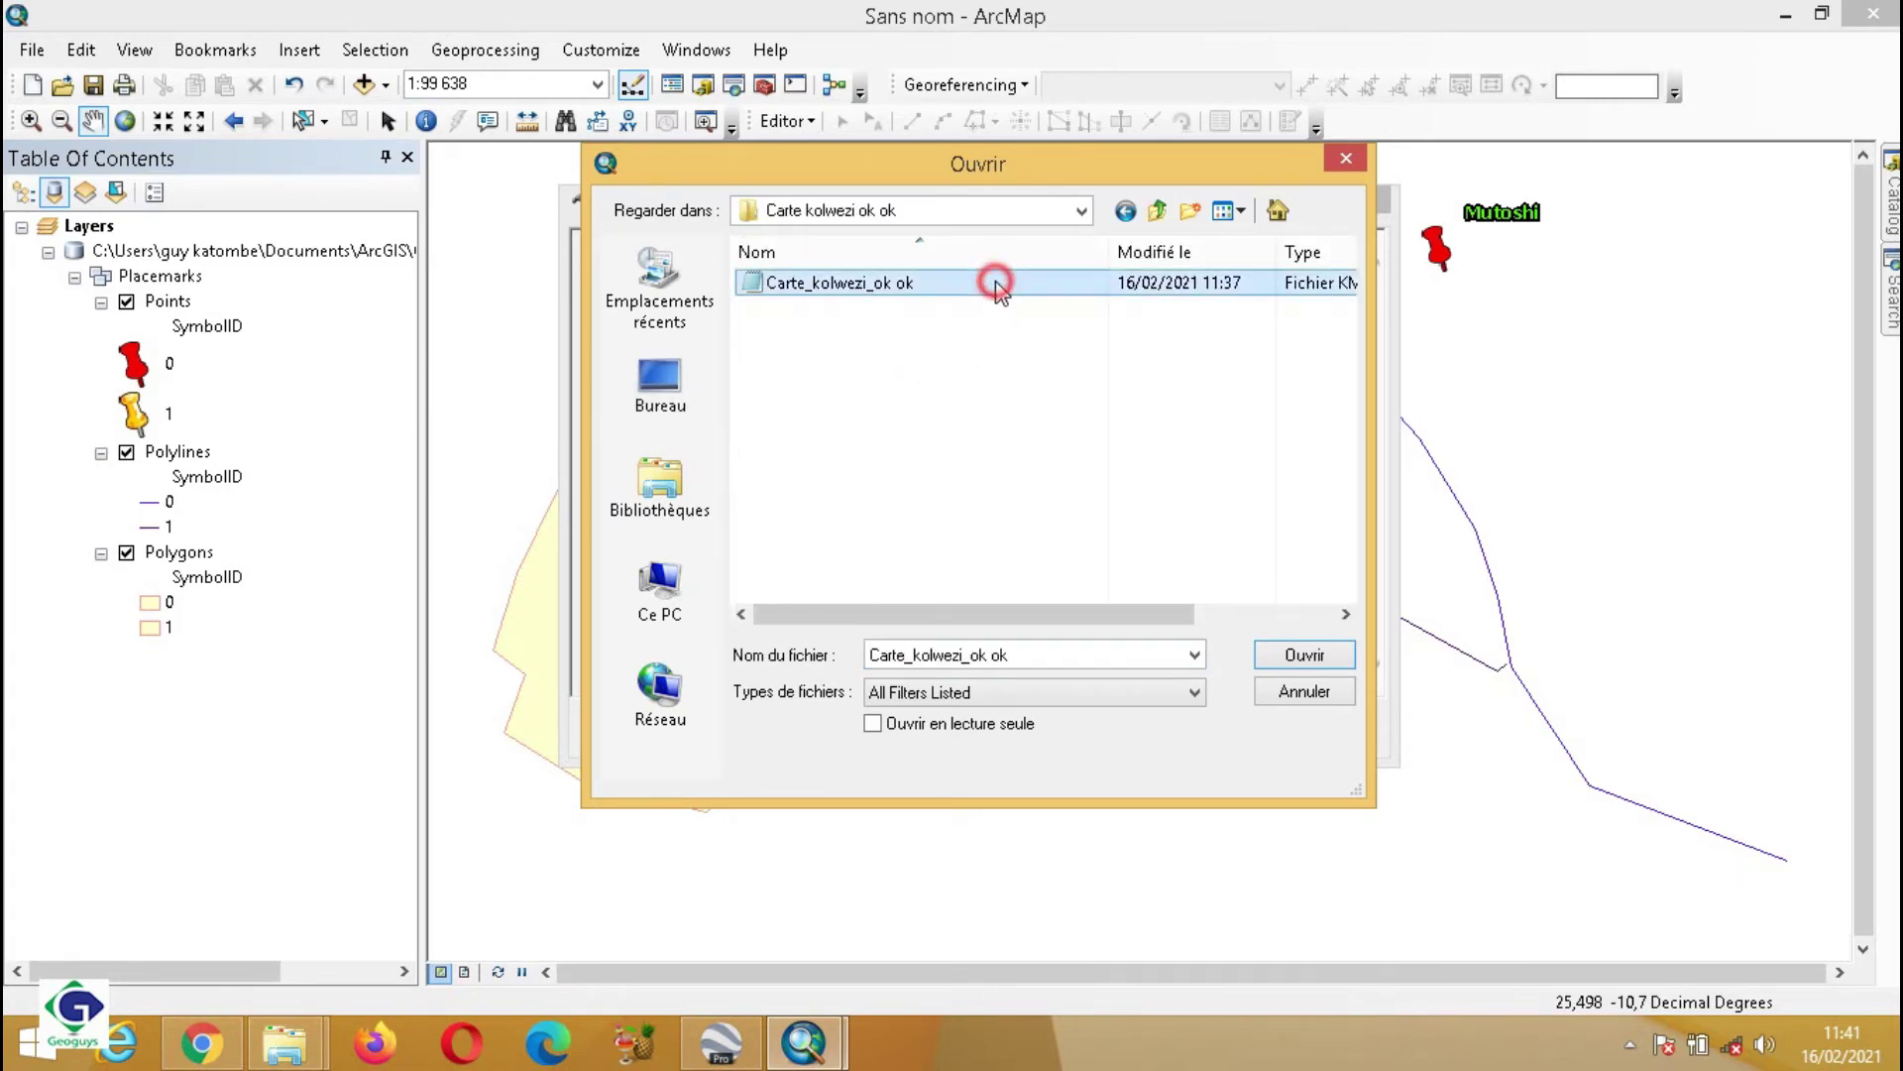
left_click(1287, 658)
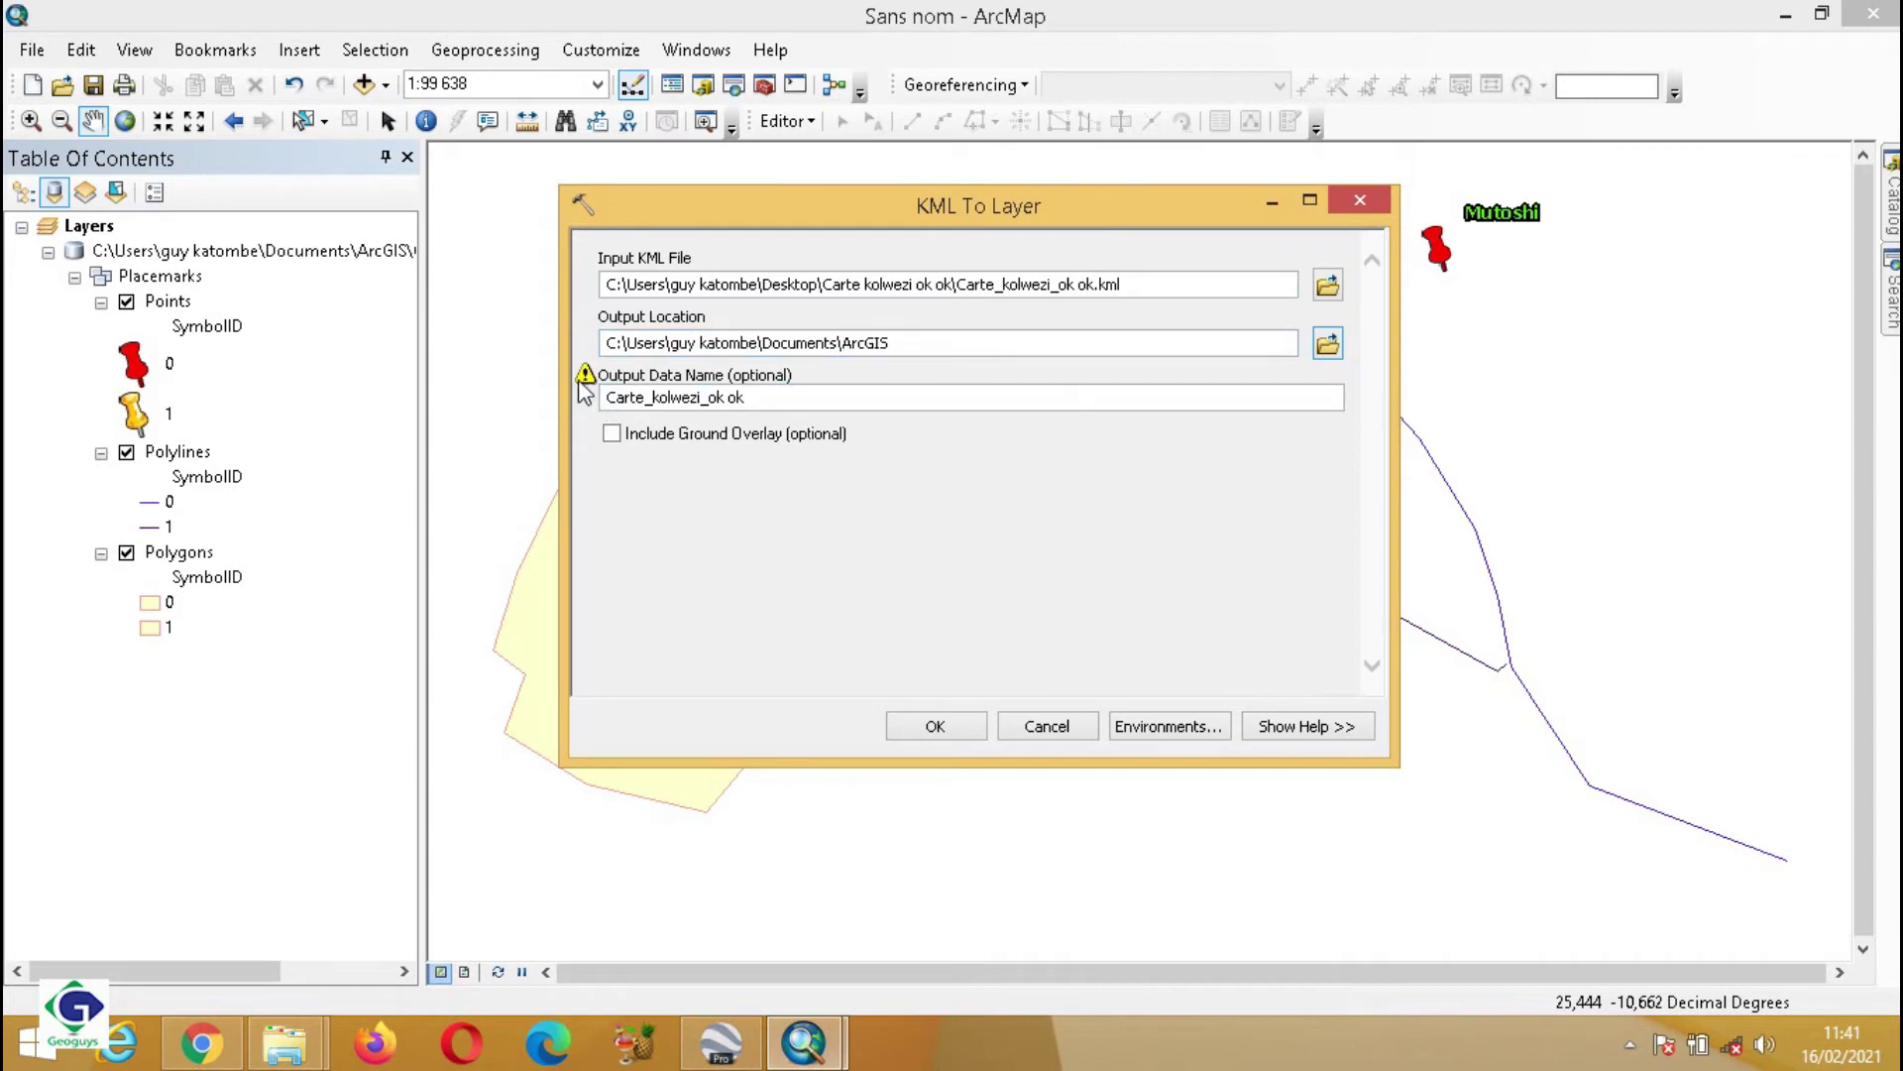
Set the conversion's output location to the desktop folder "Carte kolwezi ok ok"
mouse_move(587, 388)
left_click(1329, 345)
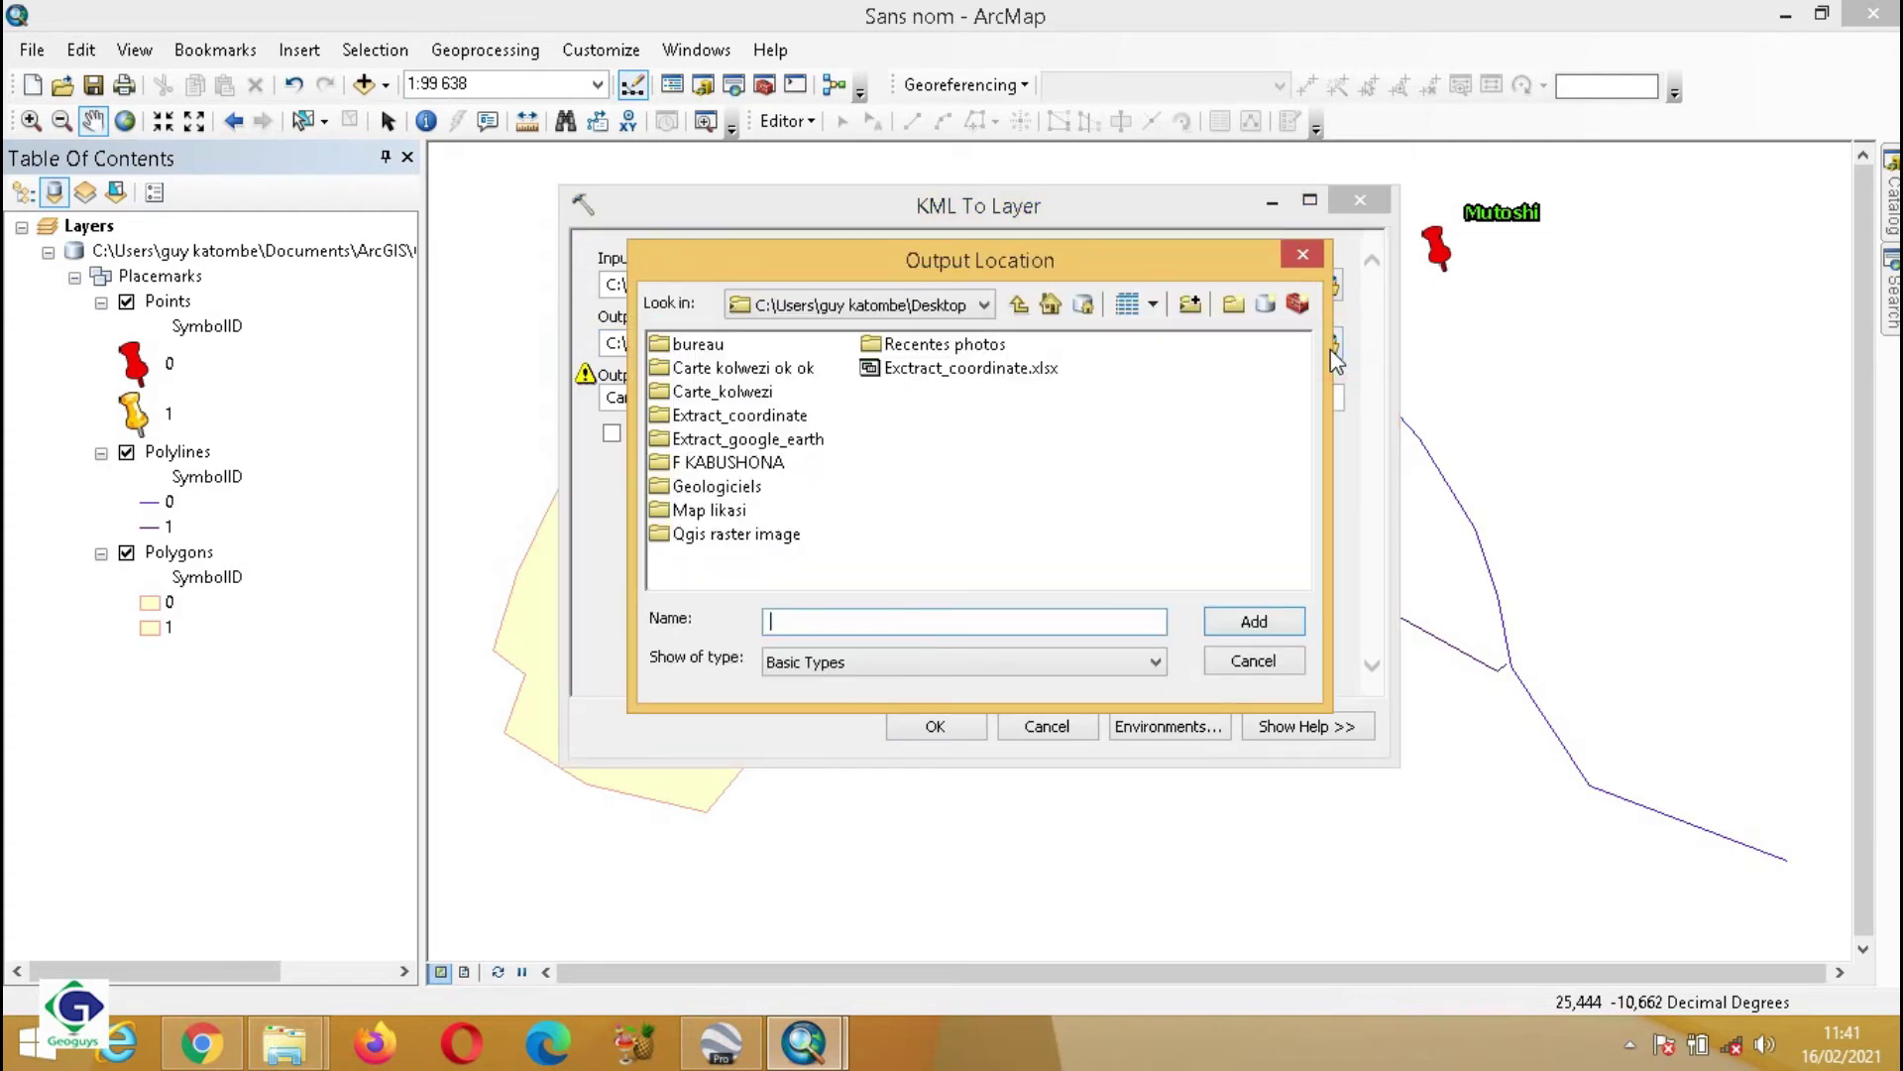
left_click(783, 370)
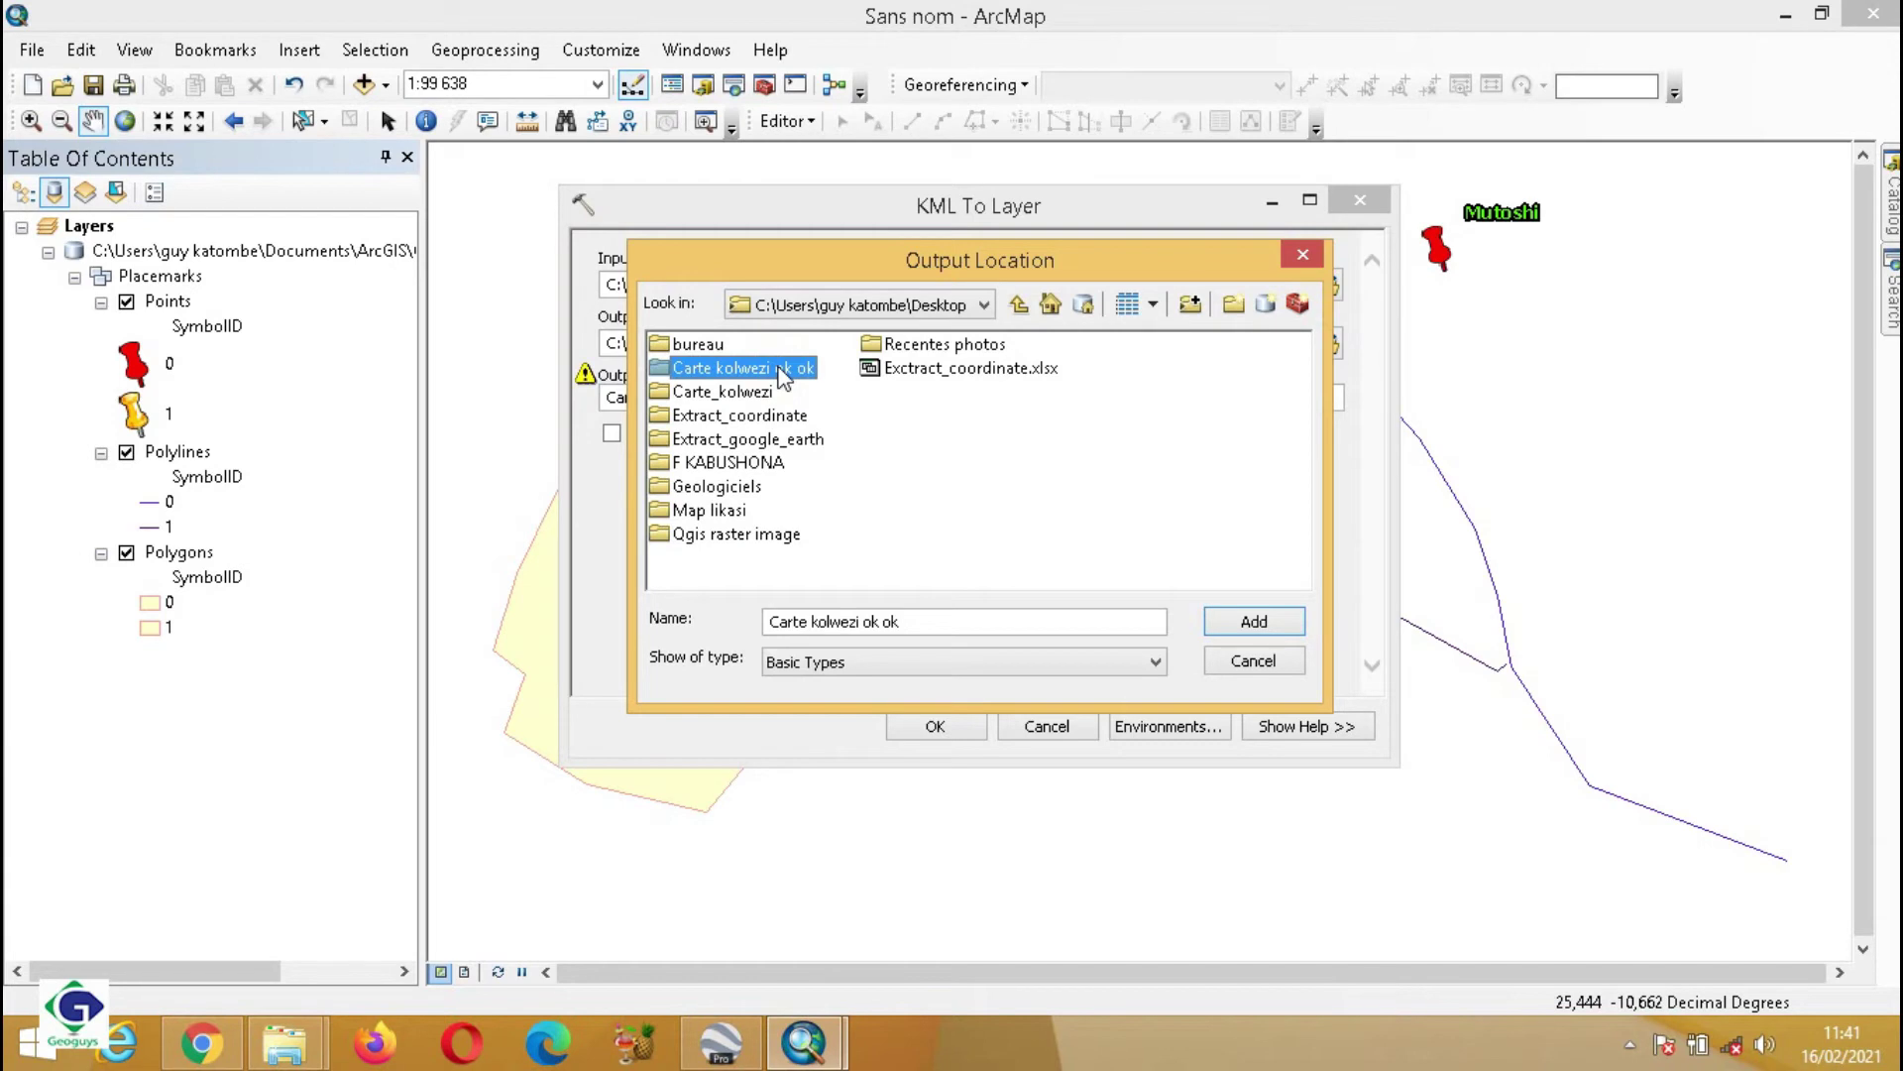
left_click(1261, 626)
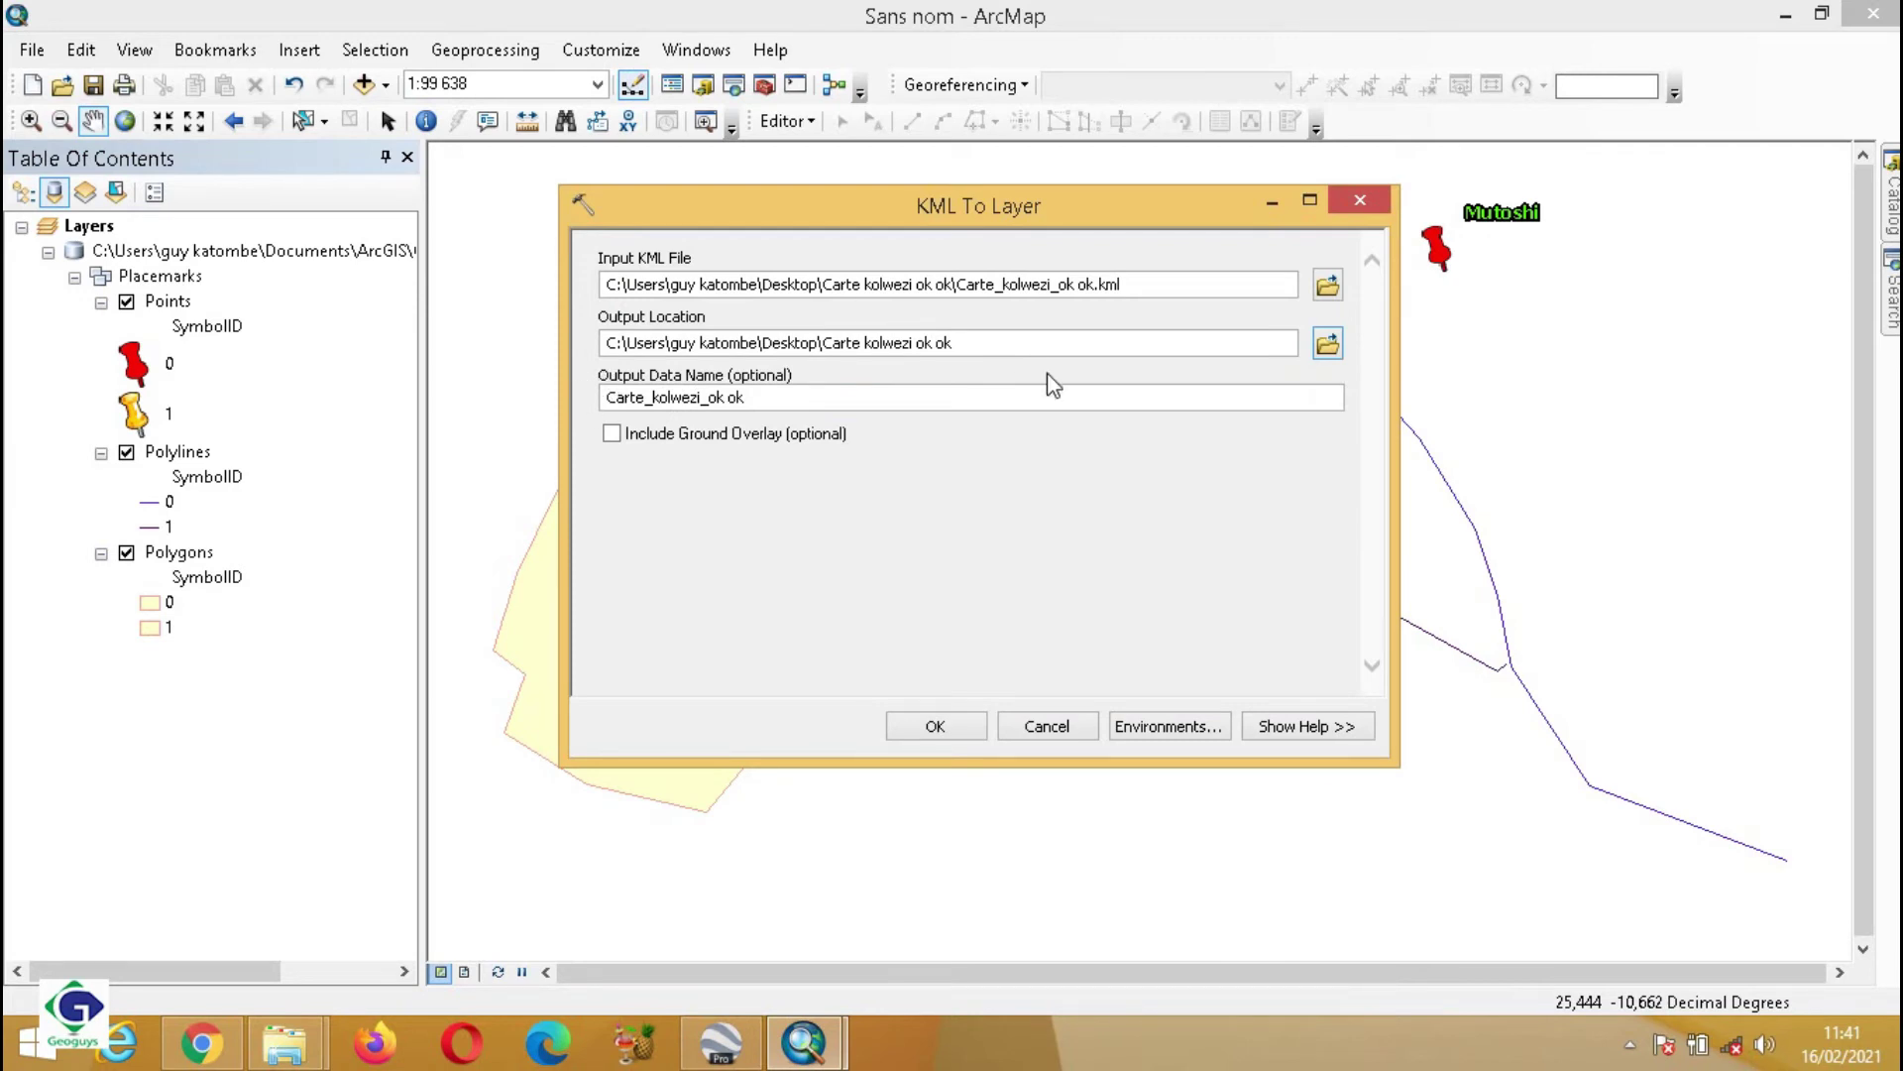
Name the output data "Carte_kolwezi_shapfile" and run the KML To Layer conversion
left_click(775, 400)
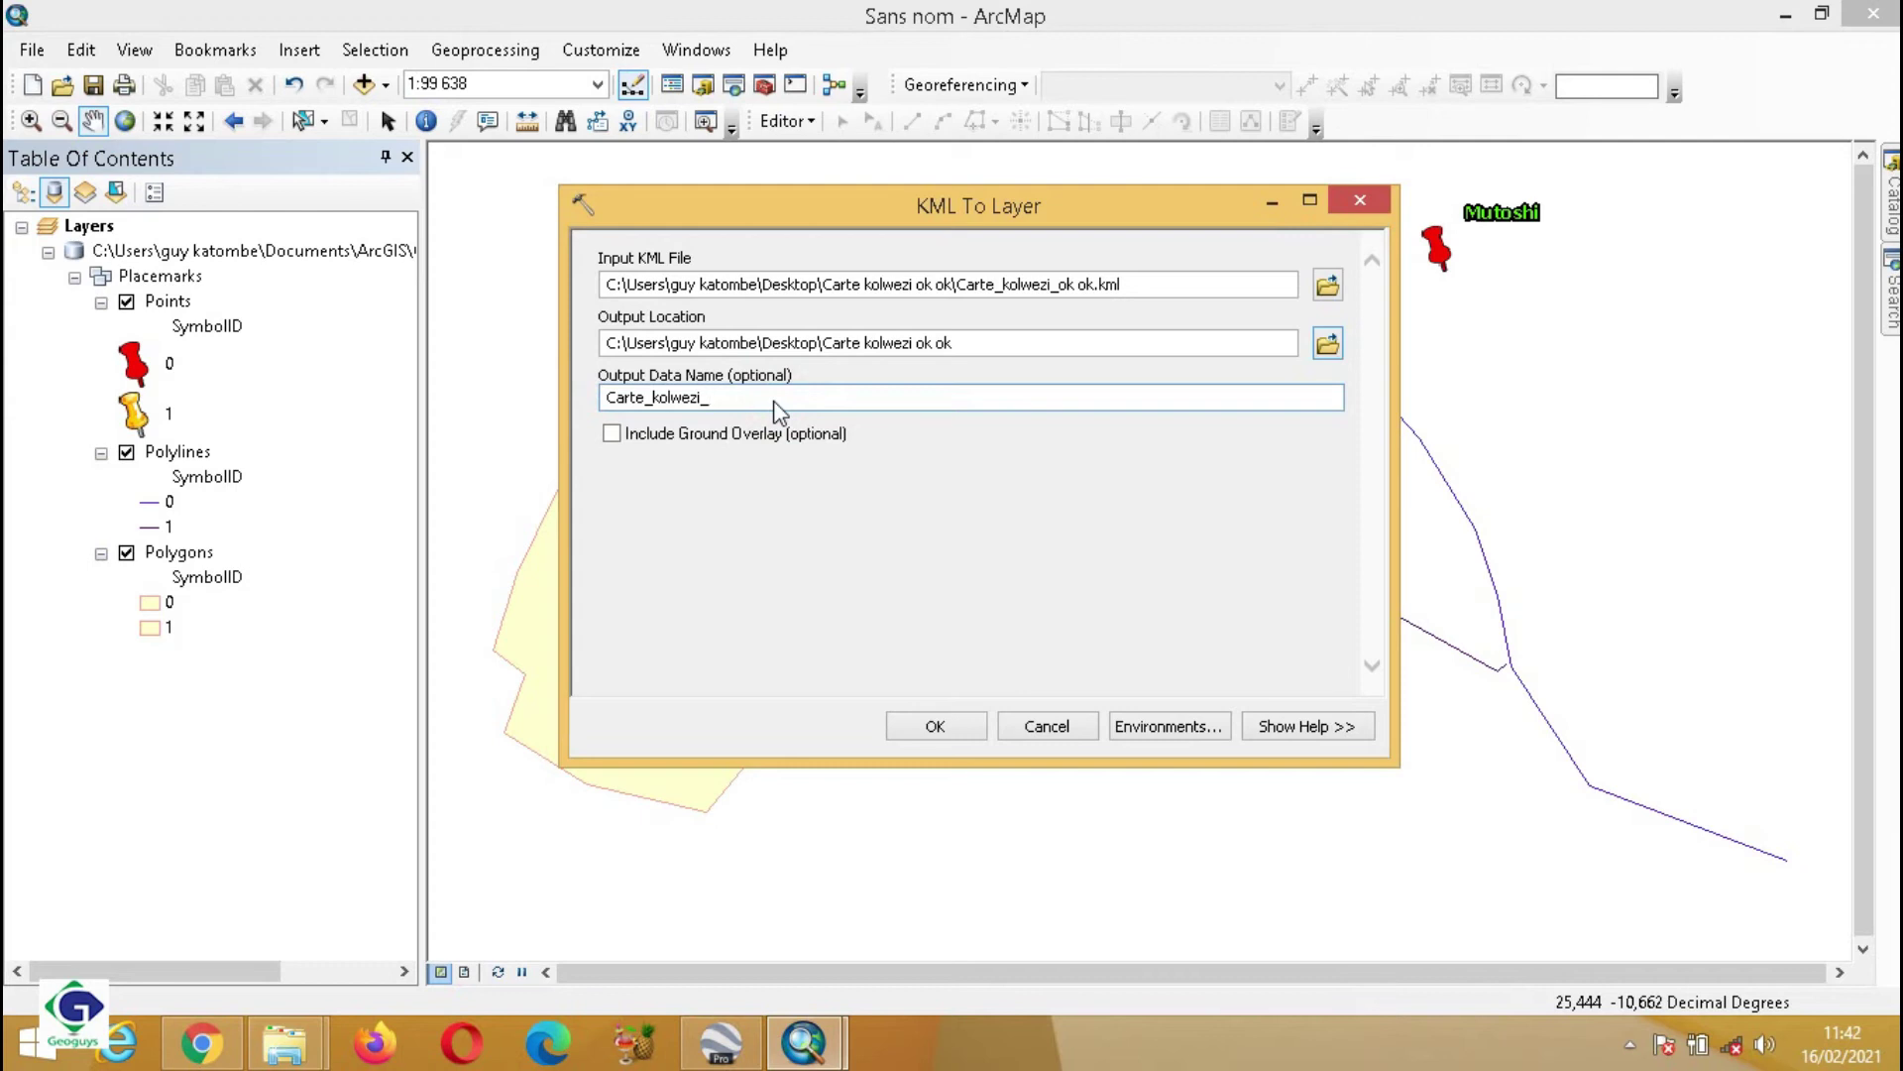
type("shapfile")
left_click(951, 724)
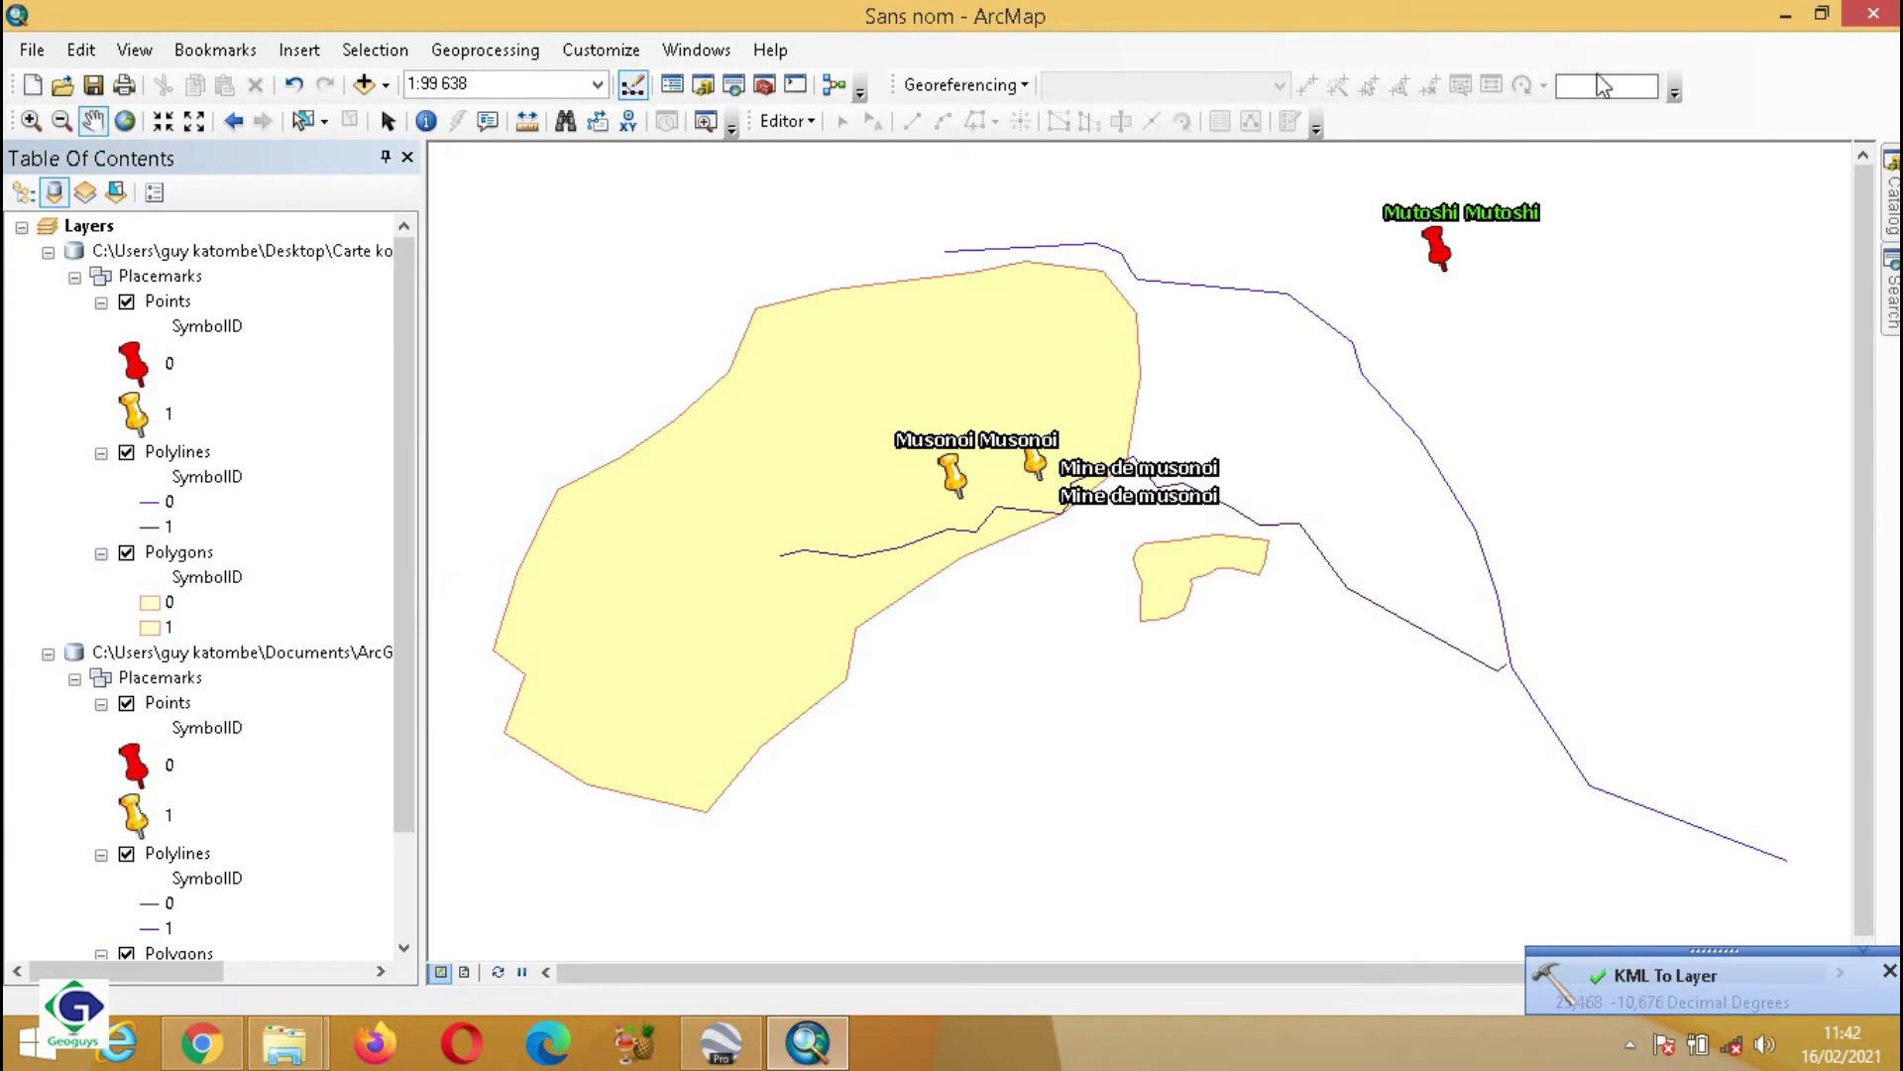
Examine the converted files in the desktop folder "Carte kolwezi ok ok" and close the folder
left_click(1787, 16)
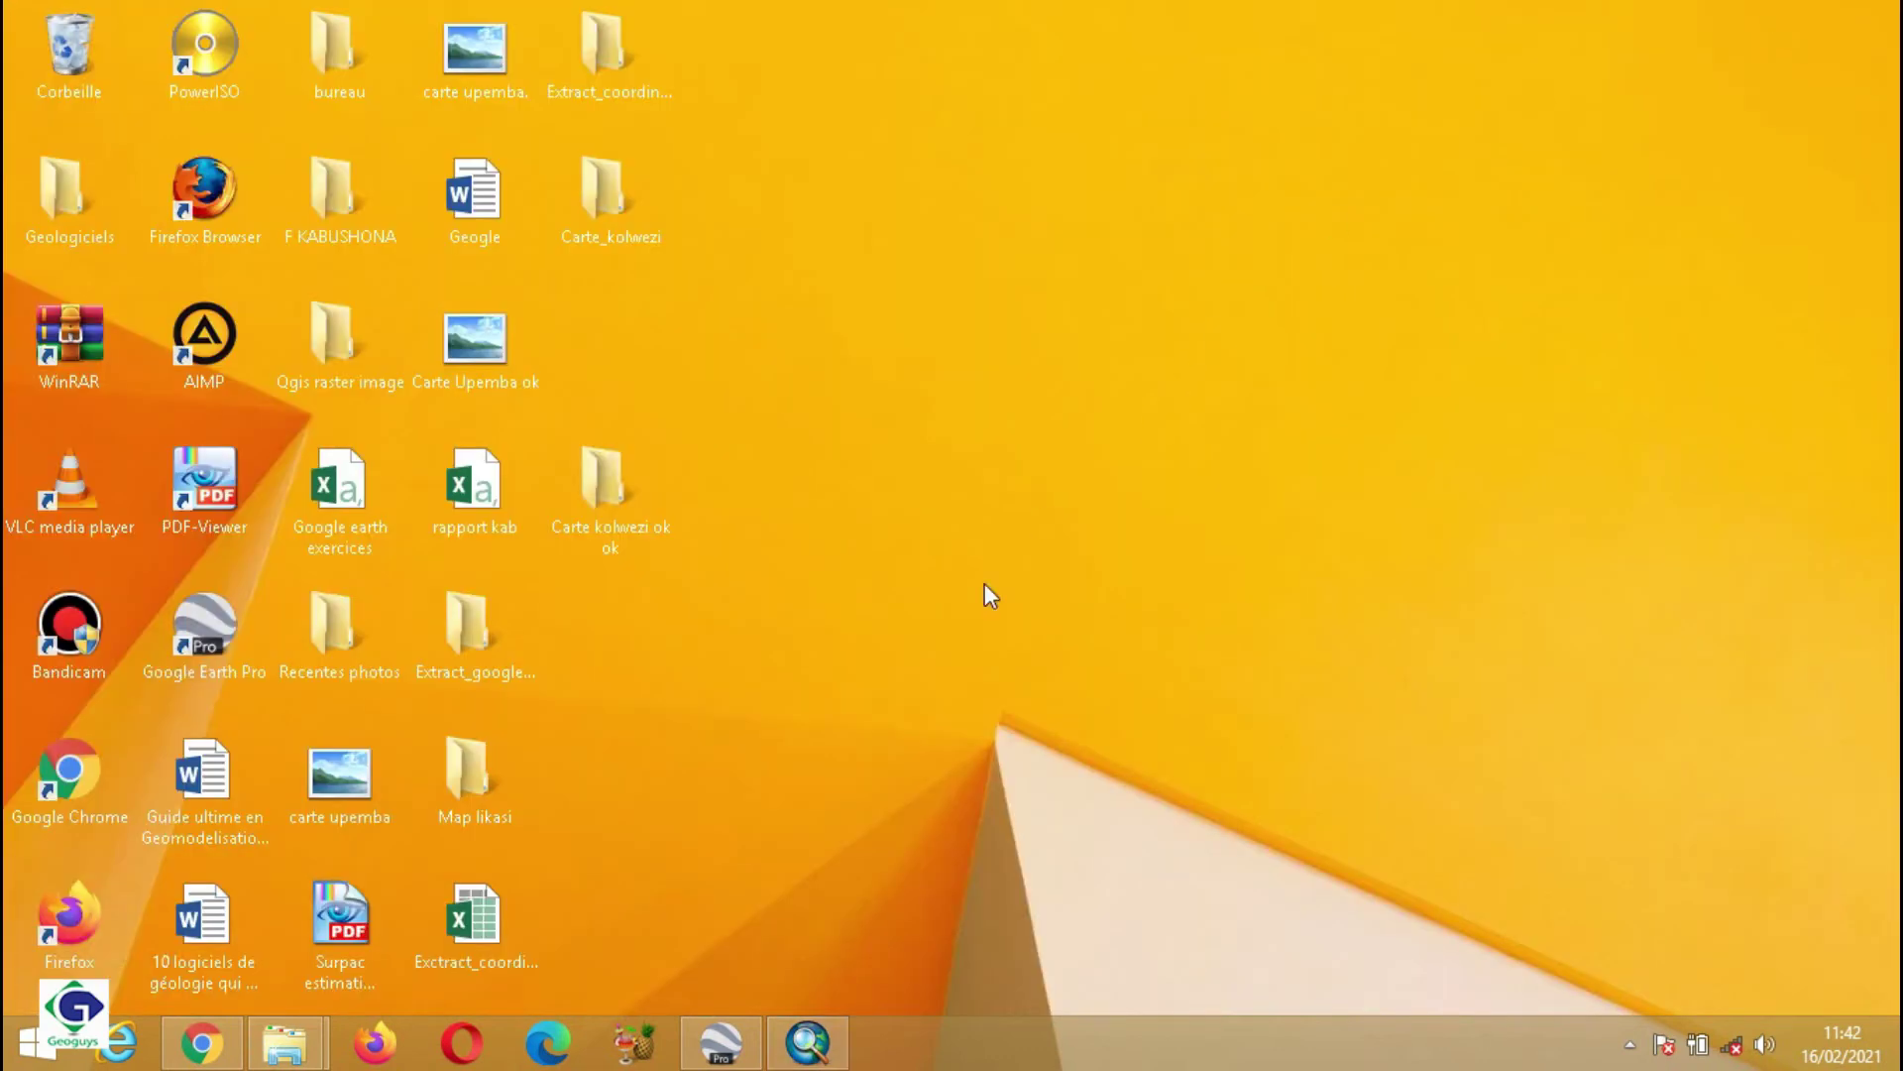
double_click(667, 493)
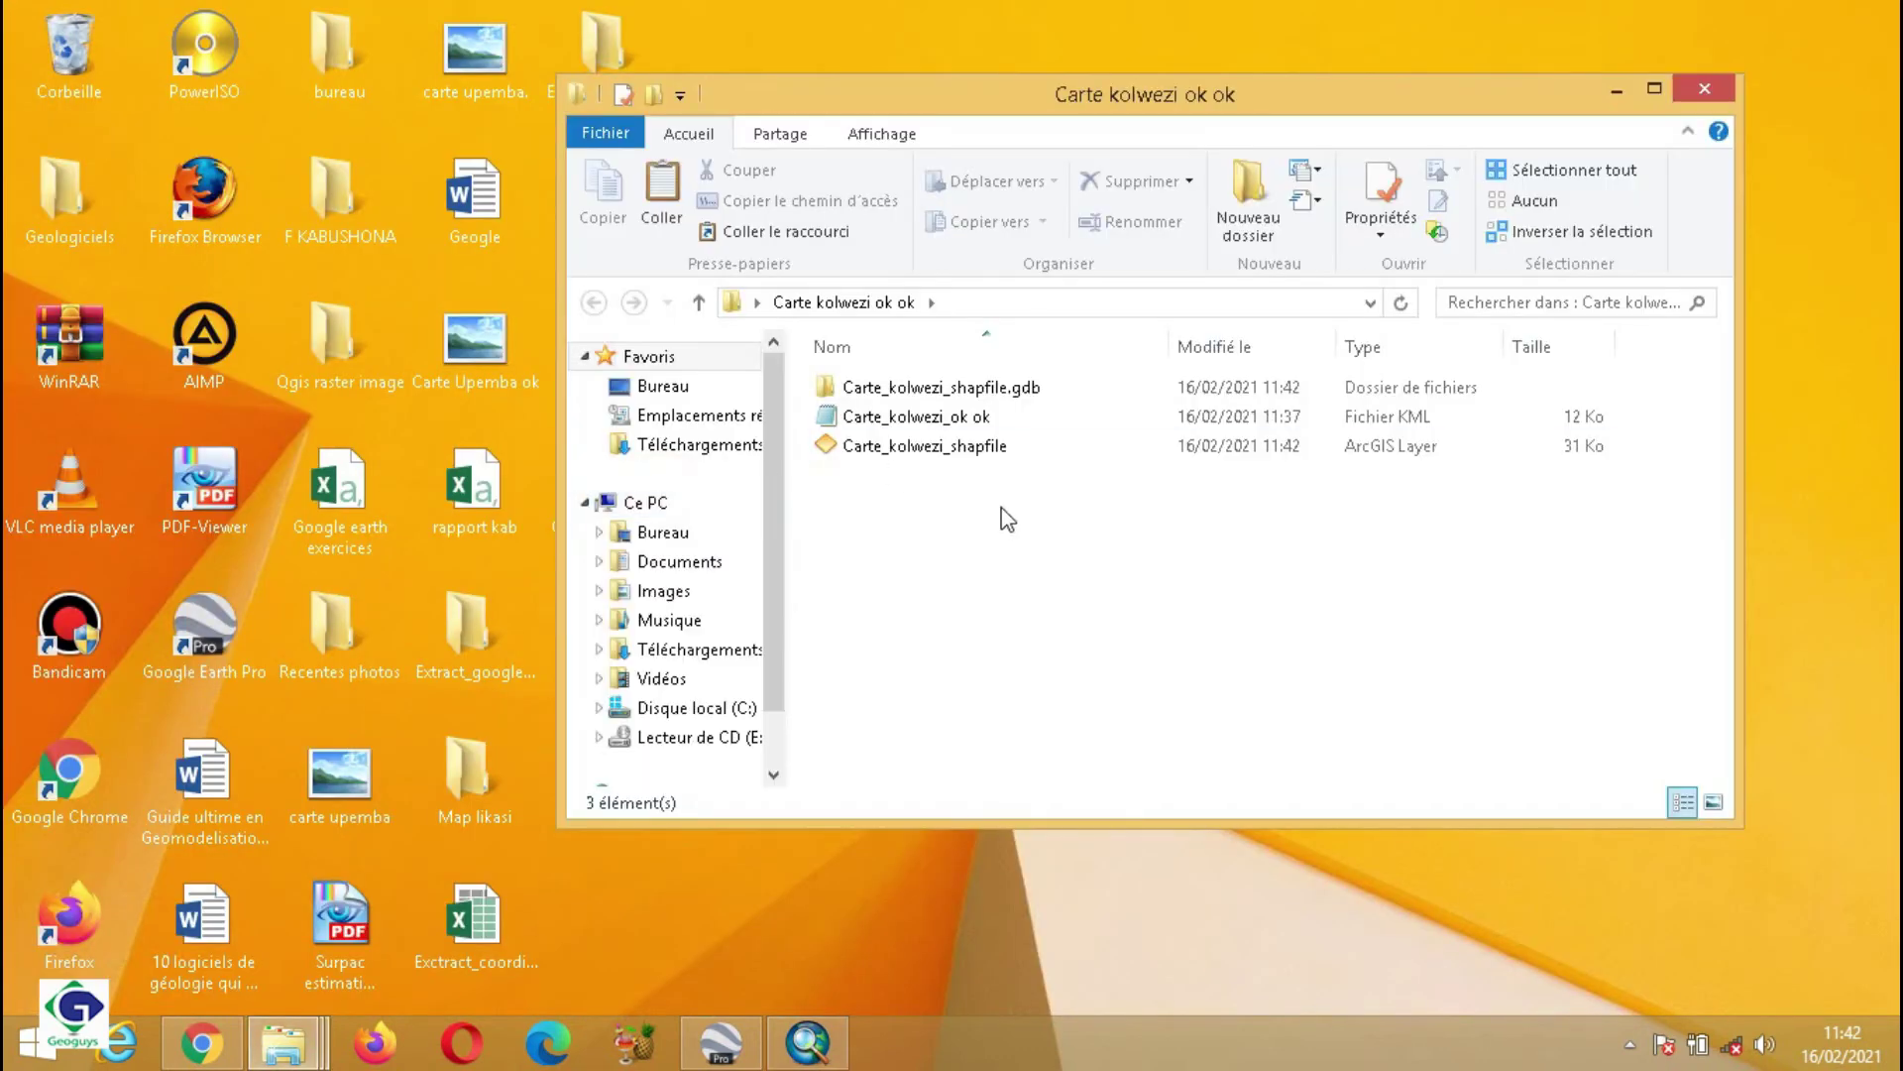
left_click(957, 448)
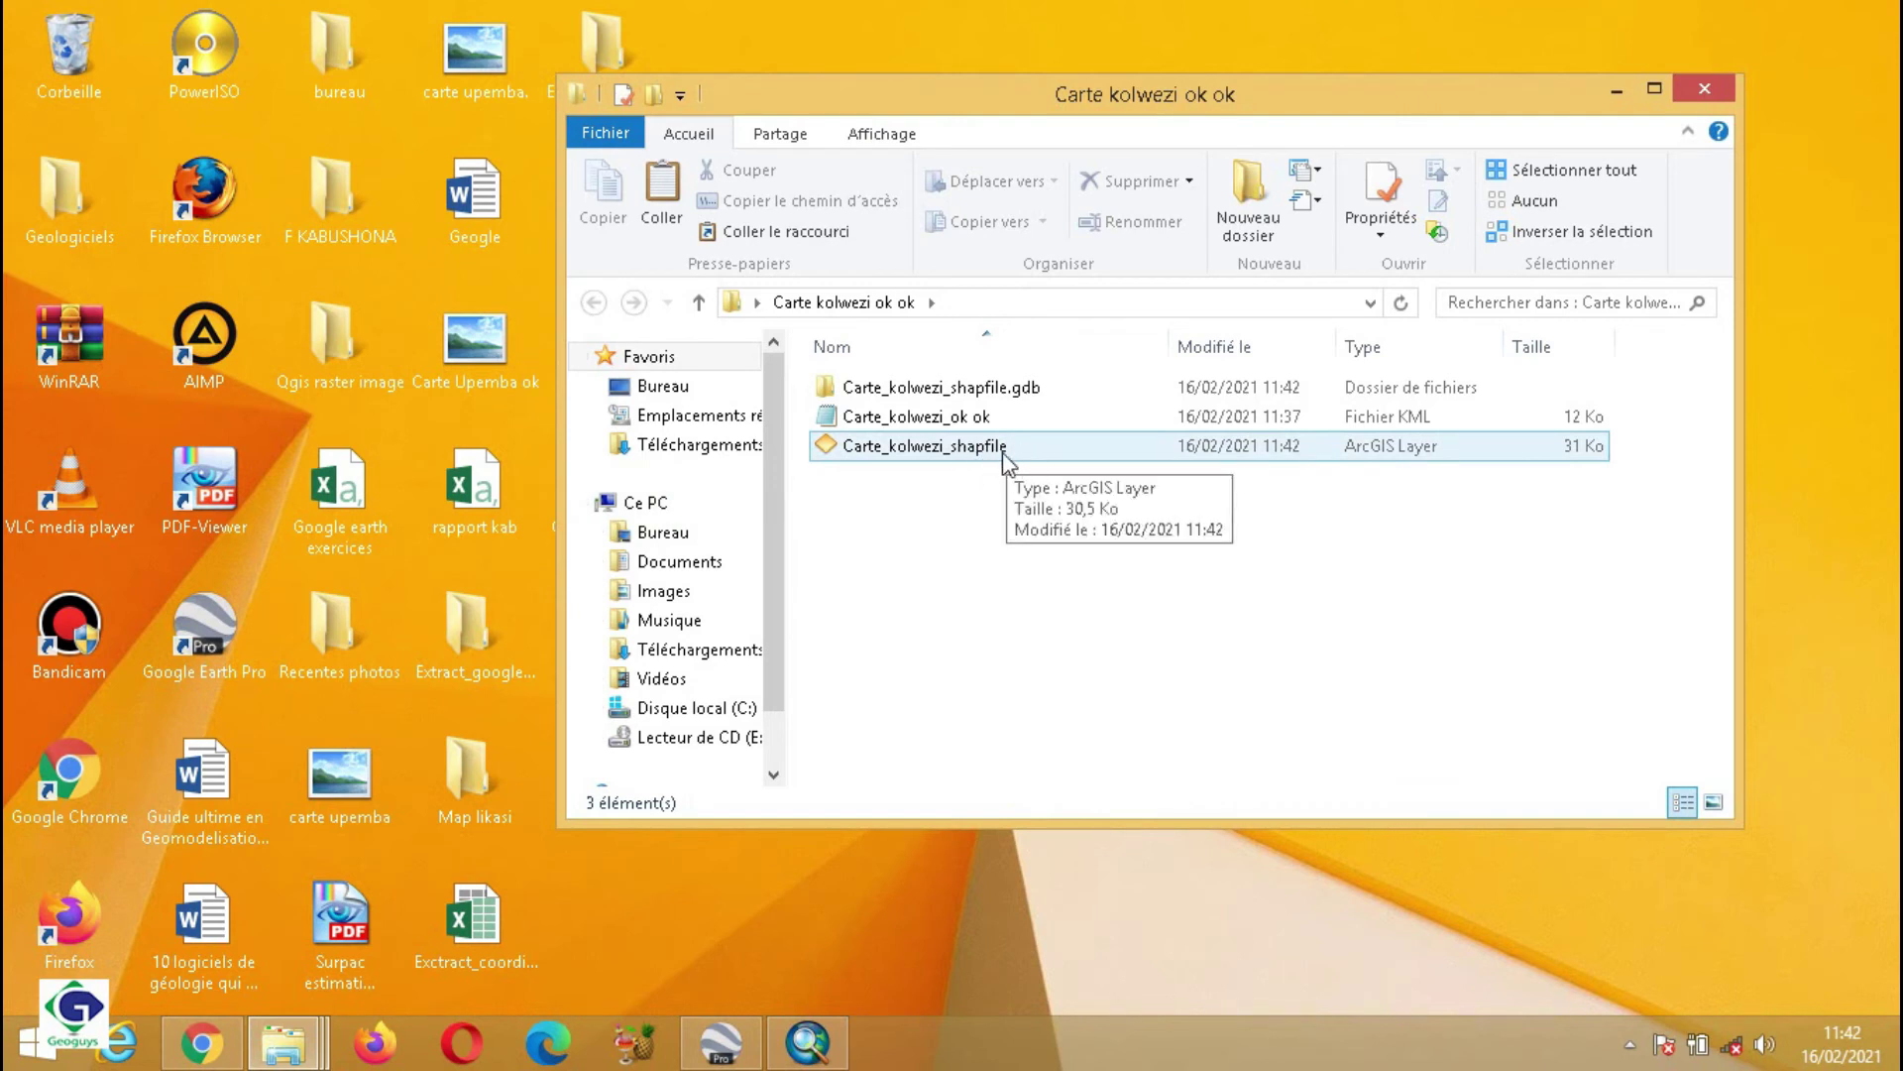
left_click(1702, 94)
Return to ArcMap and remove both geodatabase sources with their placemark layers from the map
left_click(807, 1046)
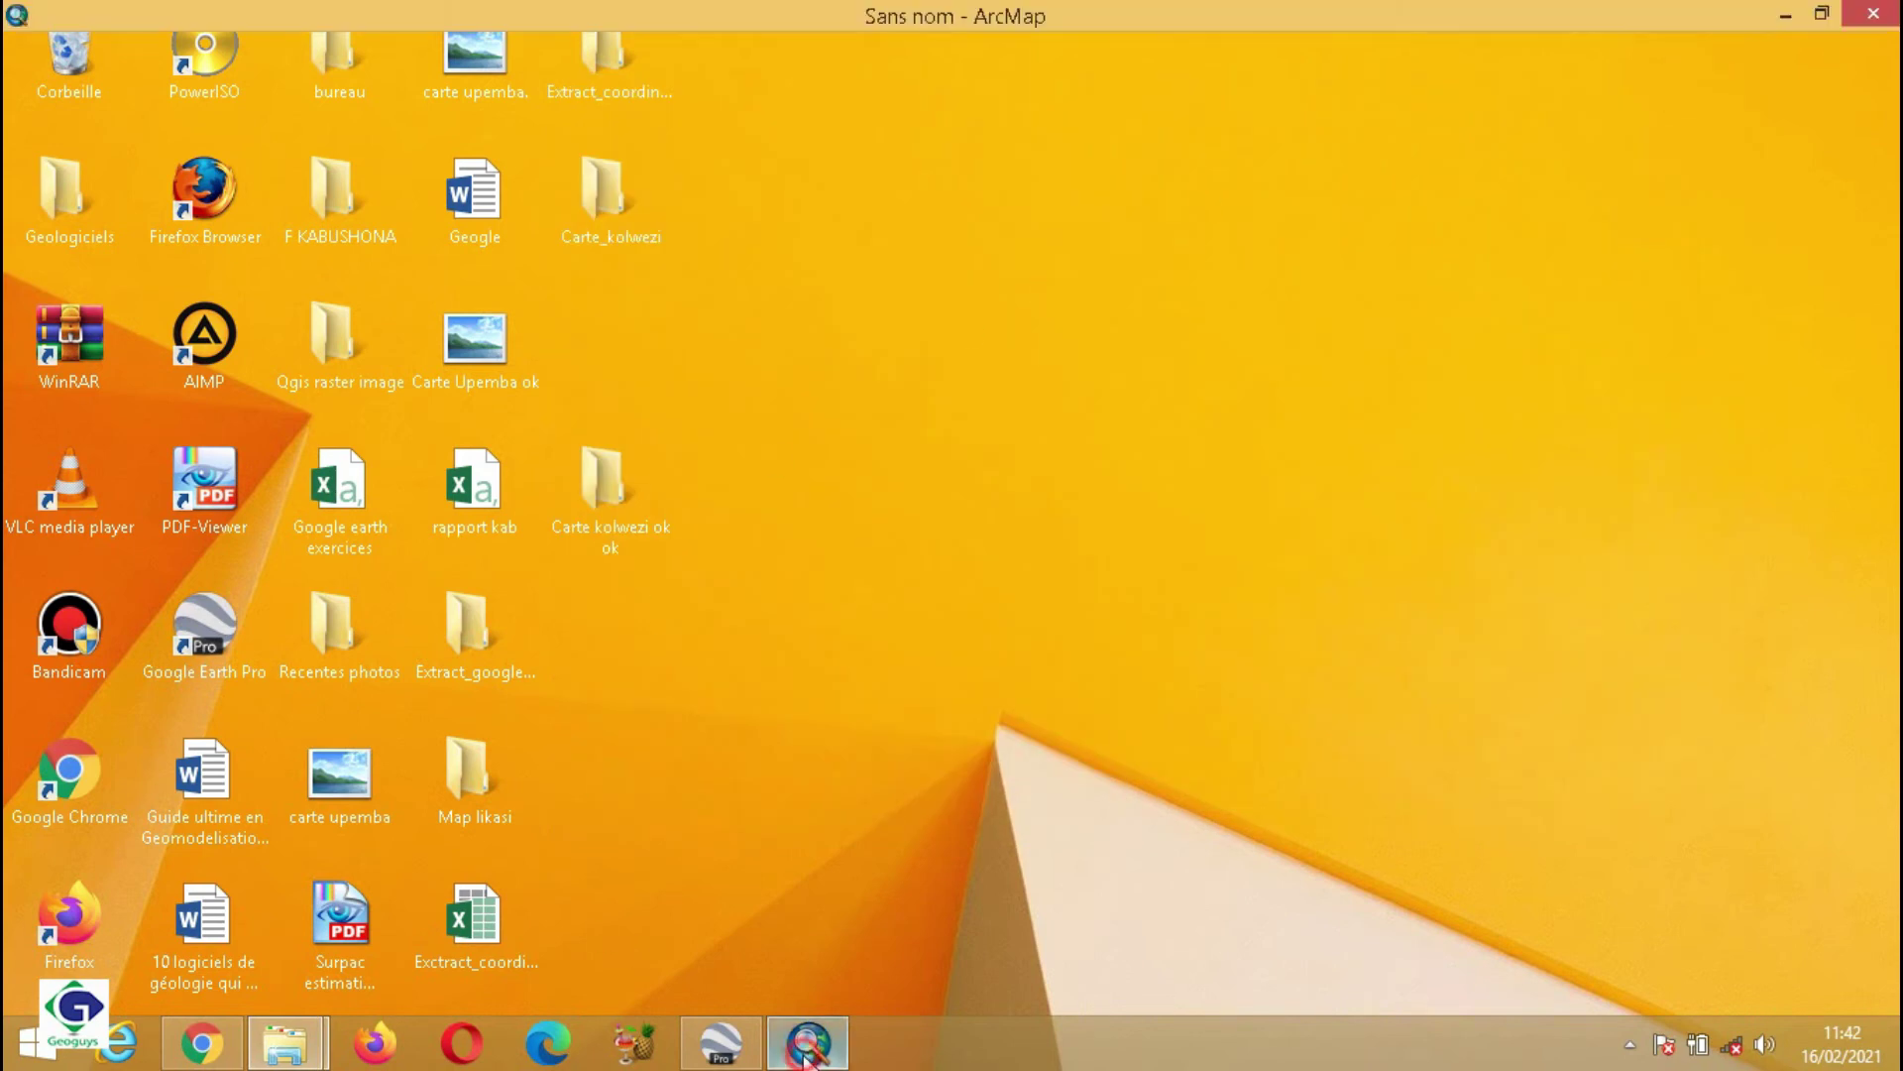
right_click(200, 256)
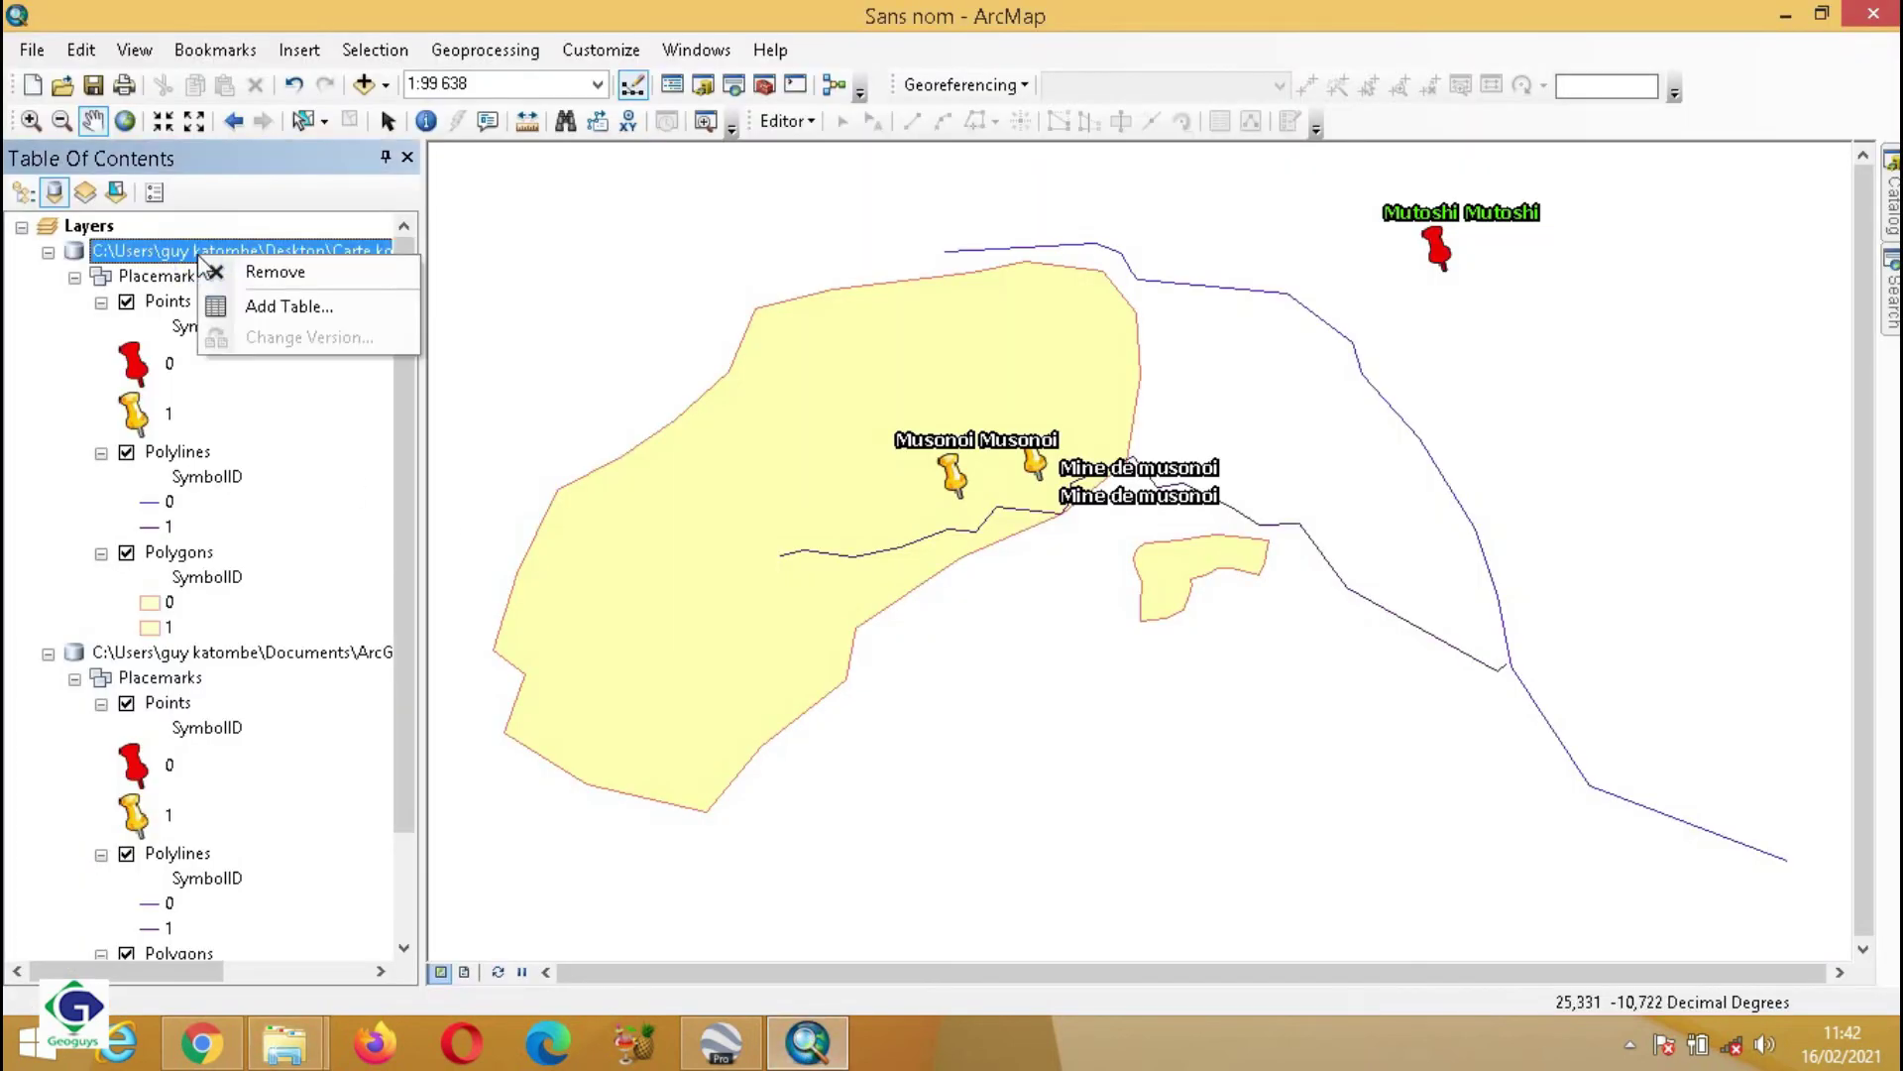
left_click(268, 271)
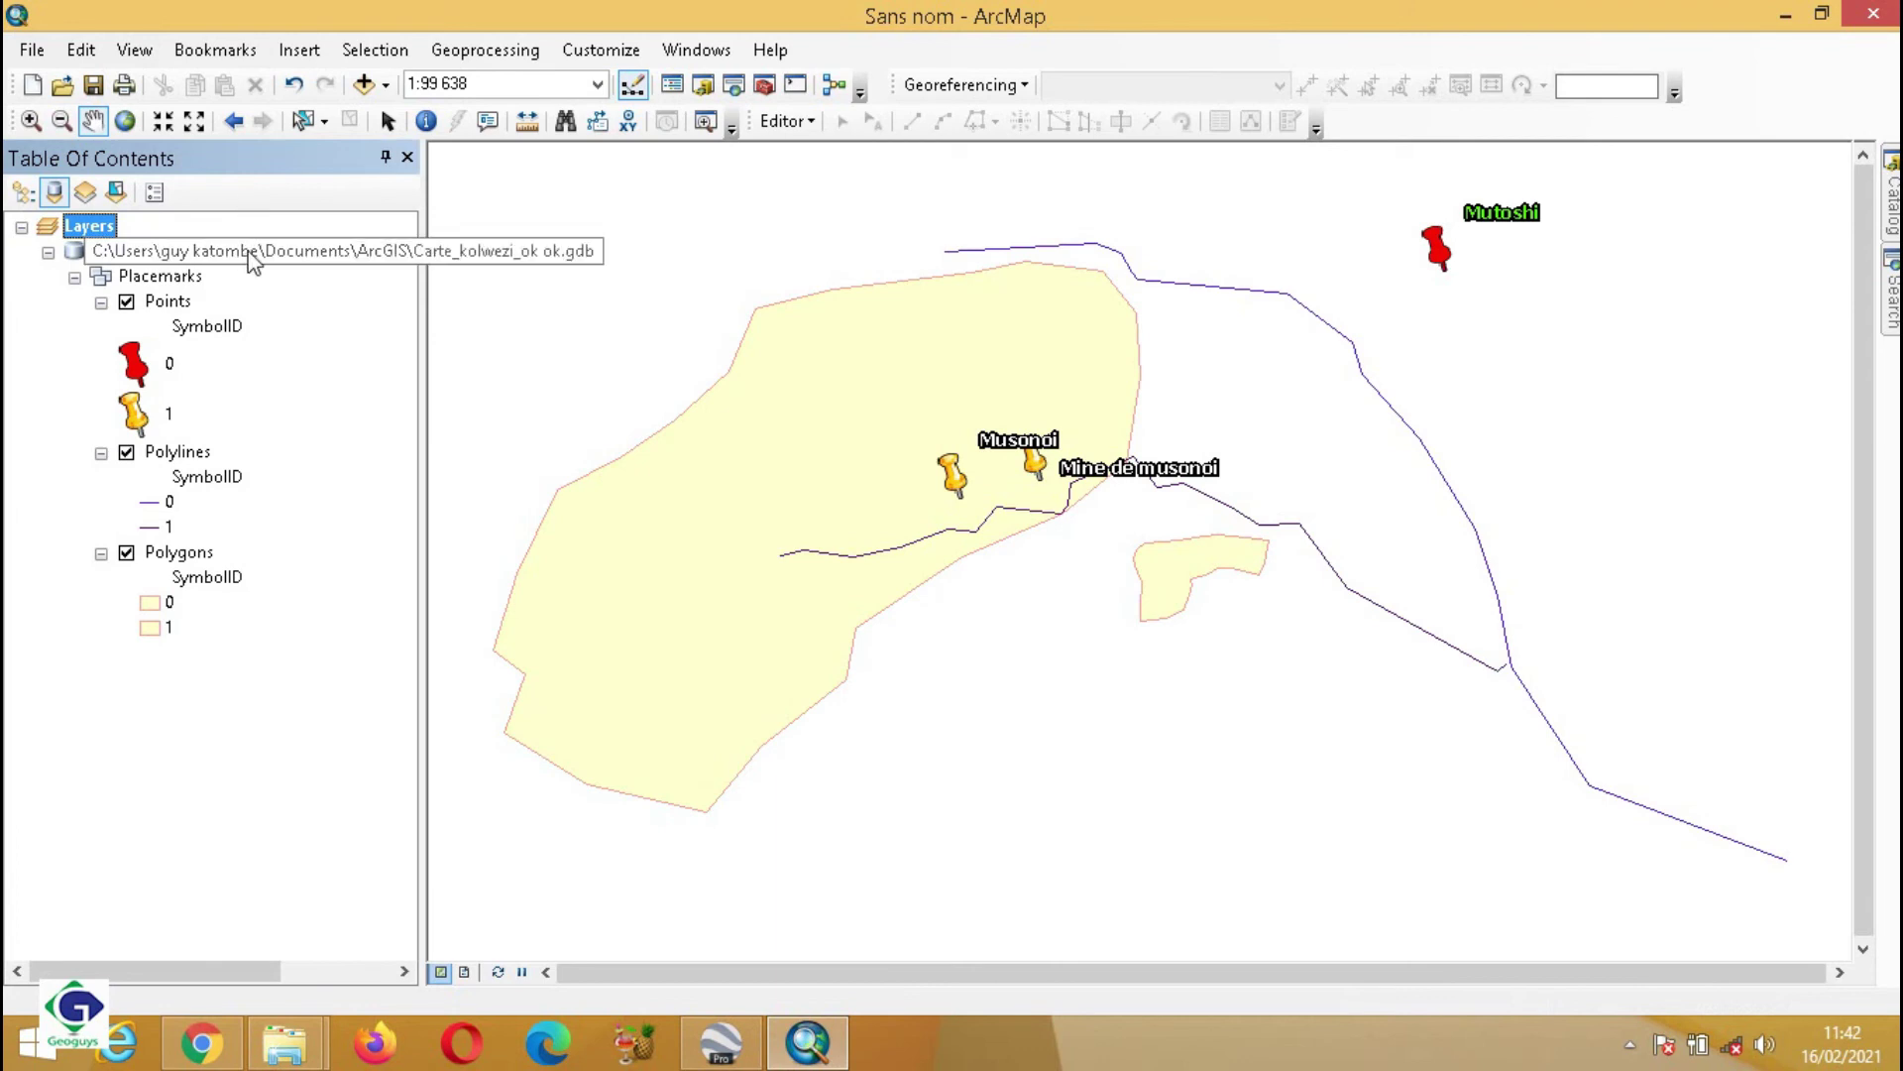
right_click(255, 261)
left_click(314, 264)
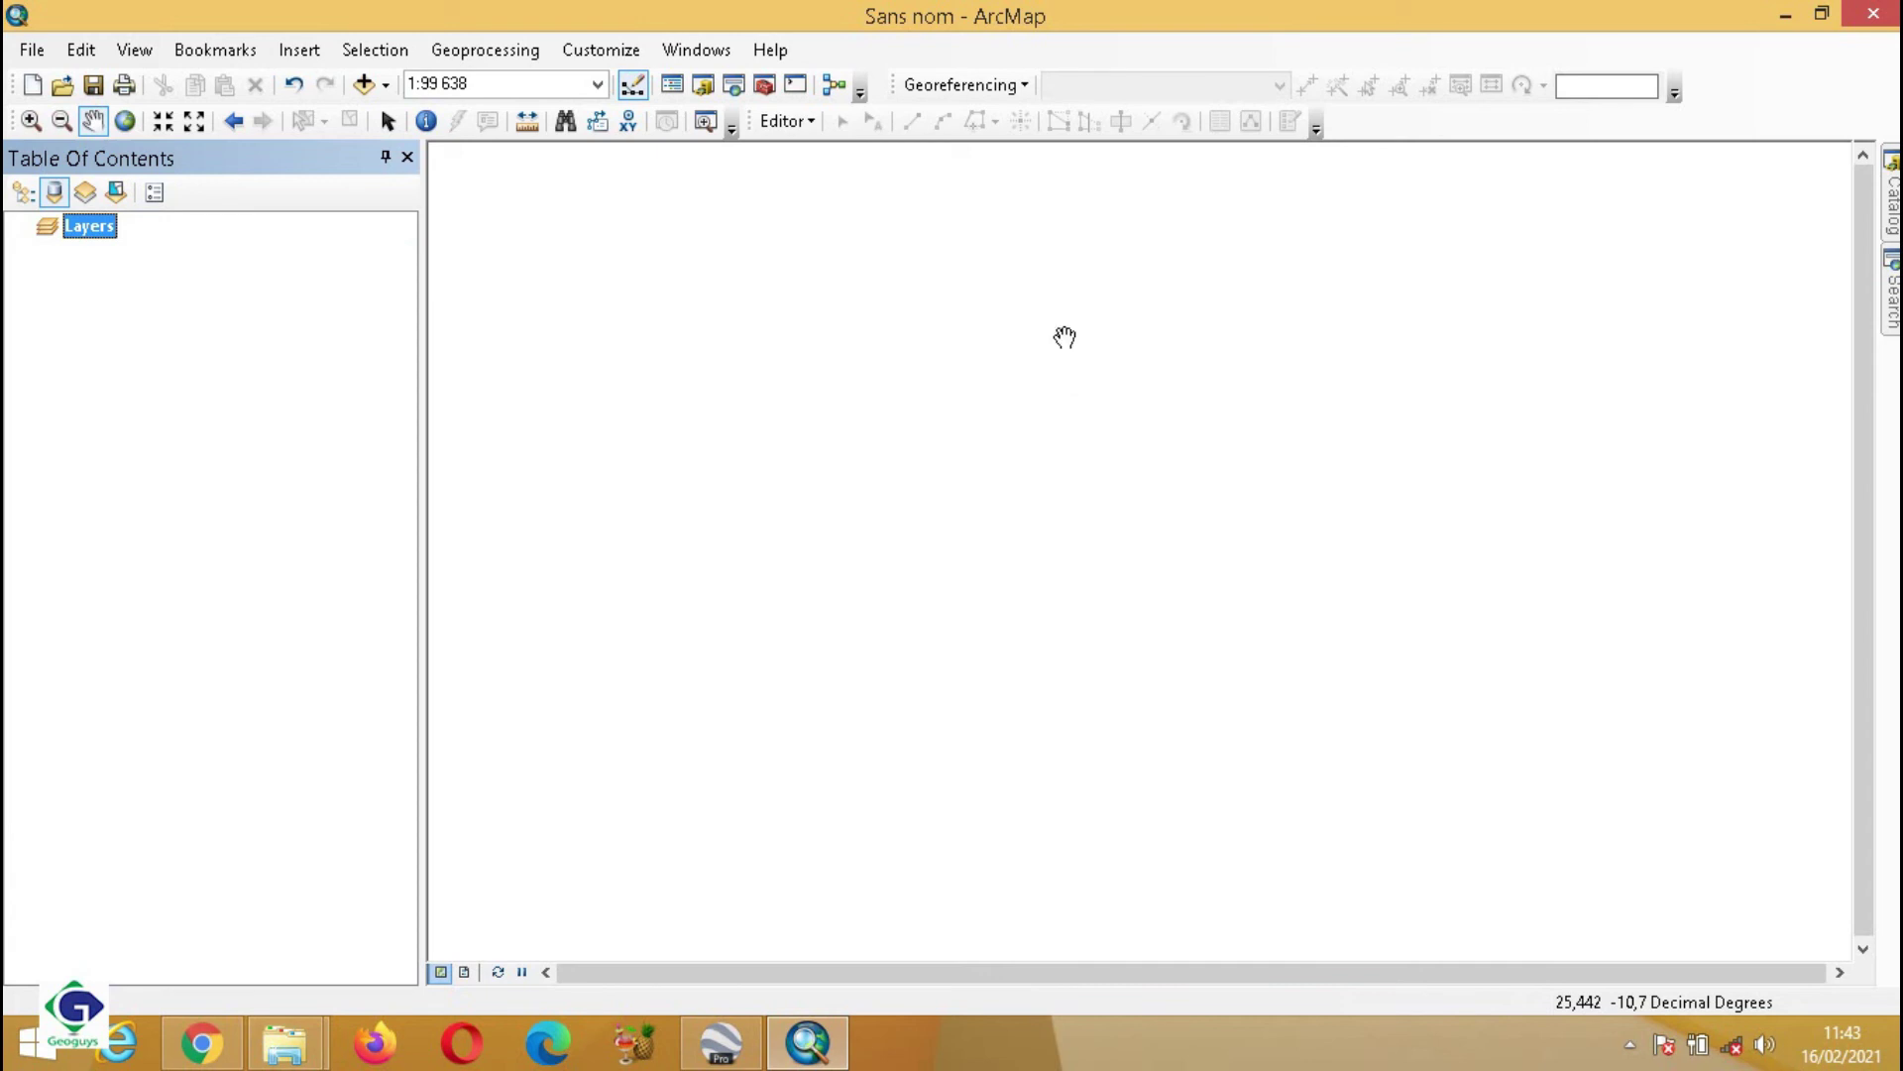
Add the layer file "Carte_kolwezi_shapfile.lyr" from the desktop folder "Carte kolwezi ok ok" to the empty map
left_click(364, 86)
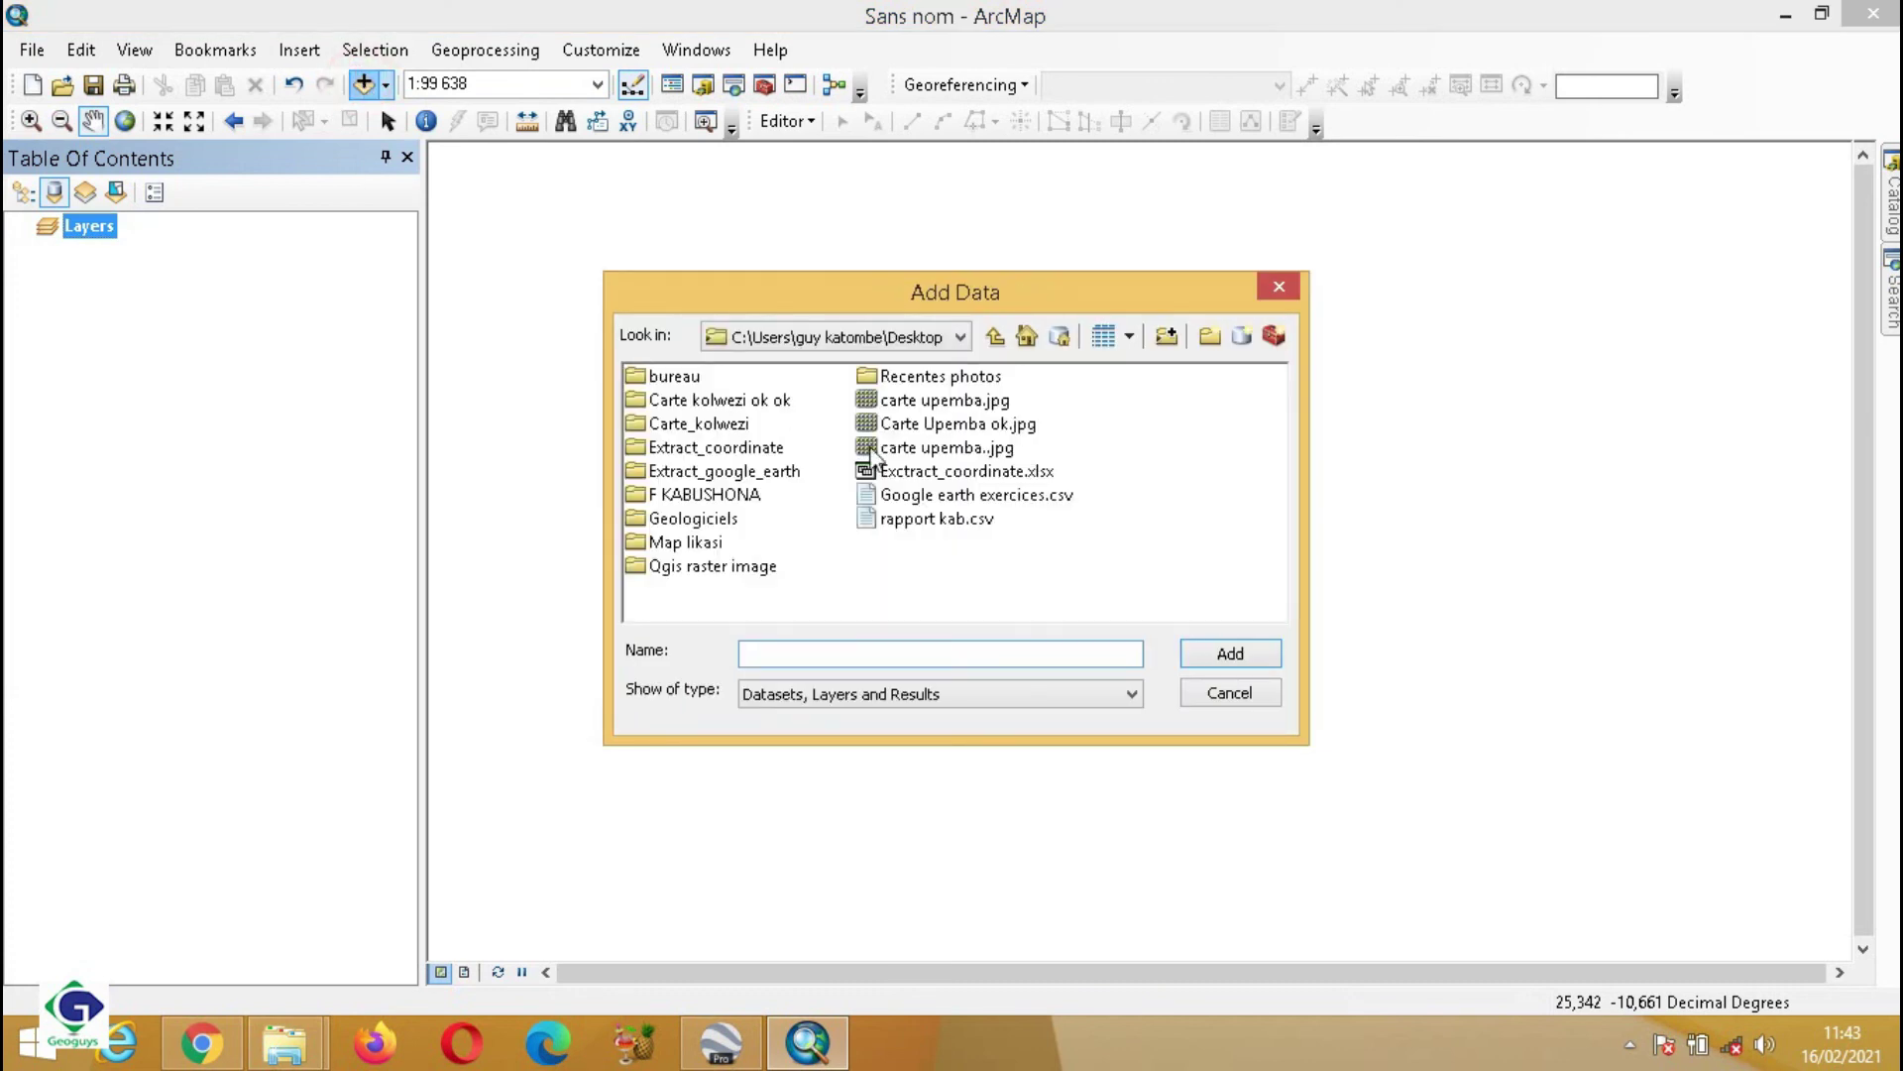
left_click(994, 336)
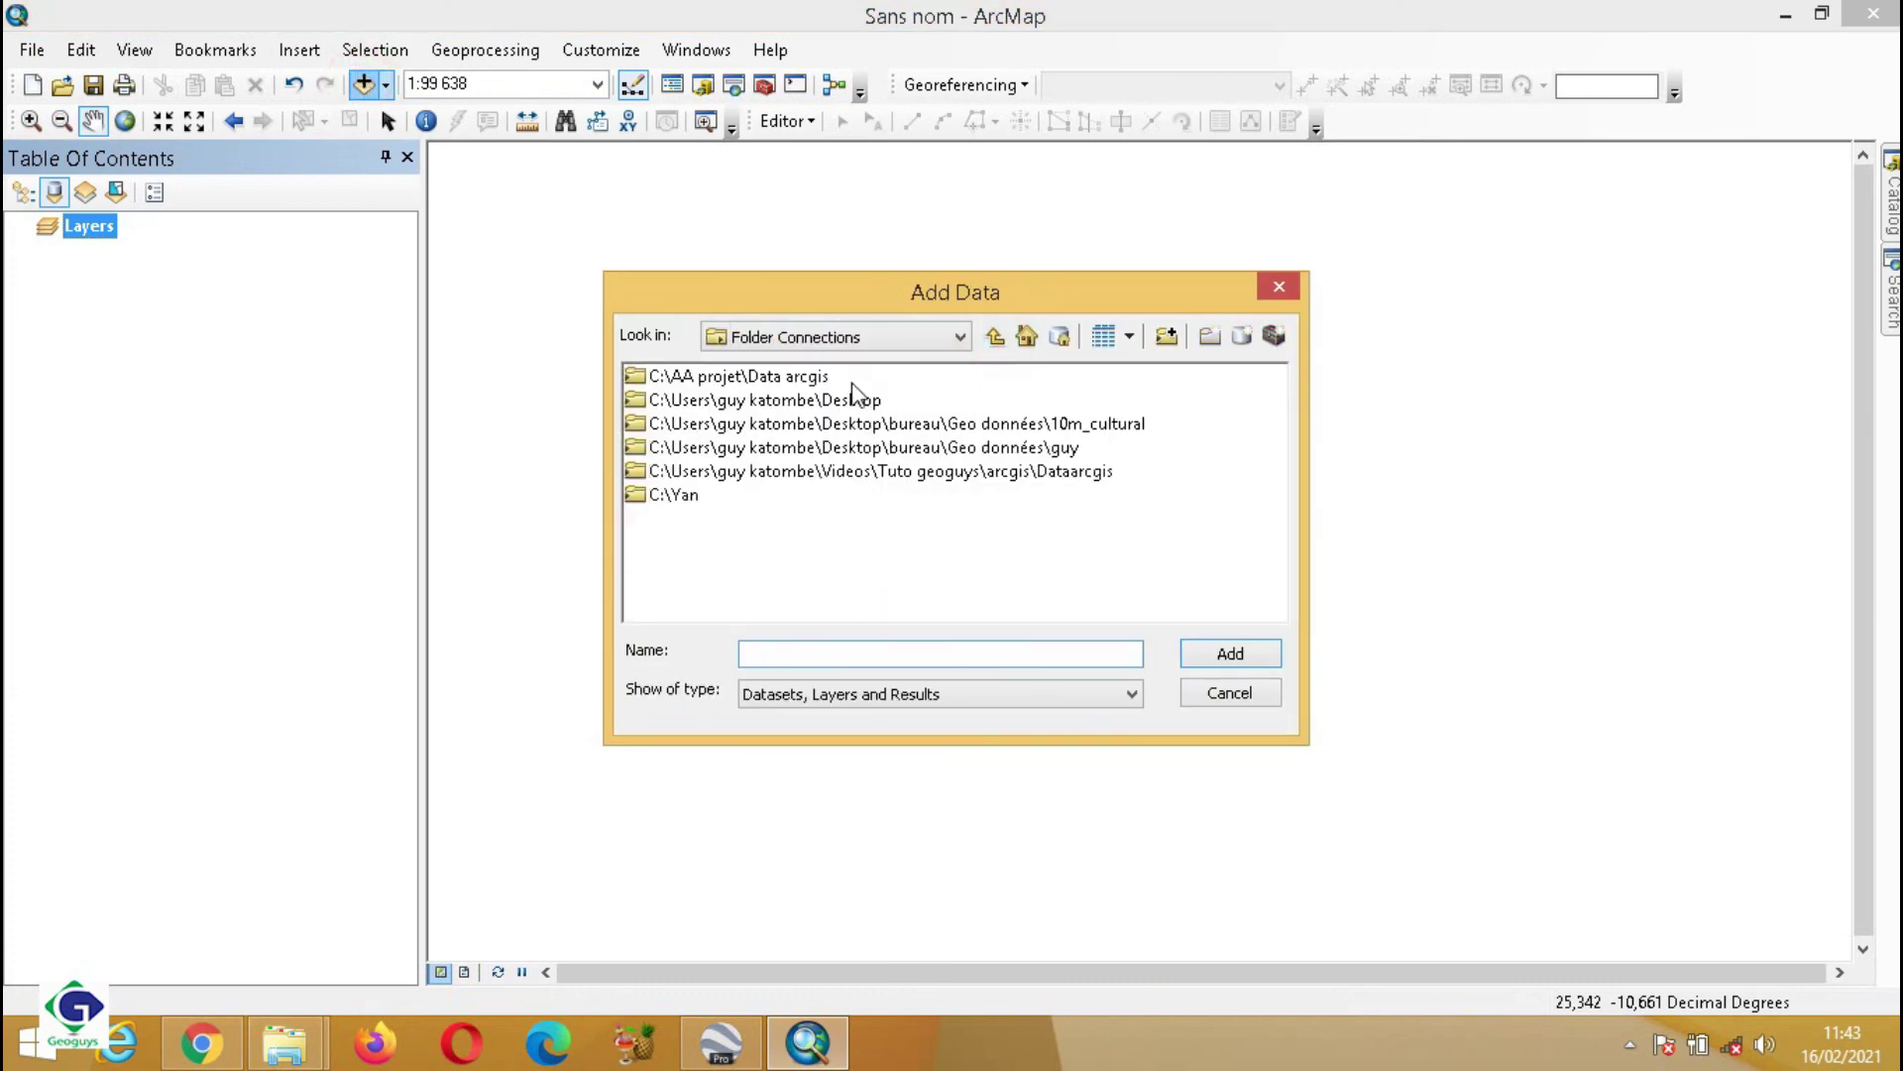
left_click(834, 421)
double_click(848, 401)
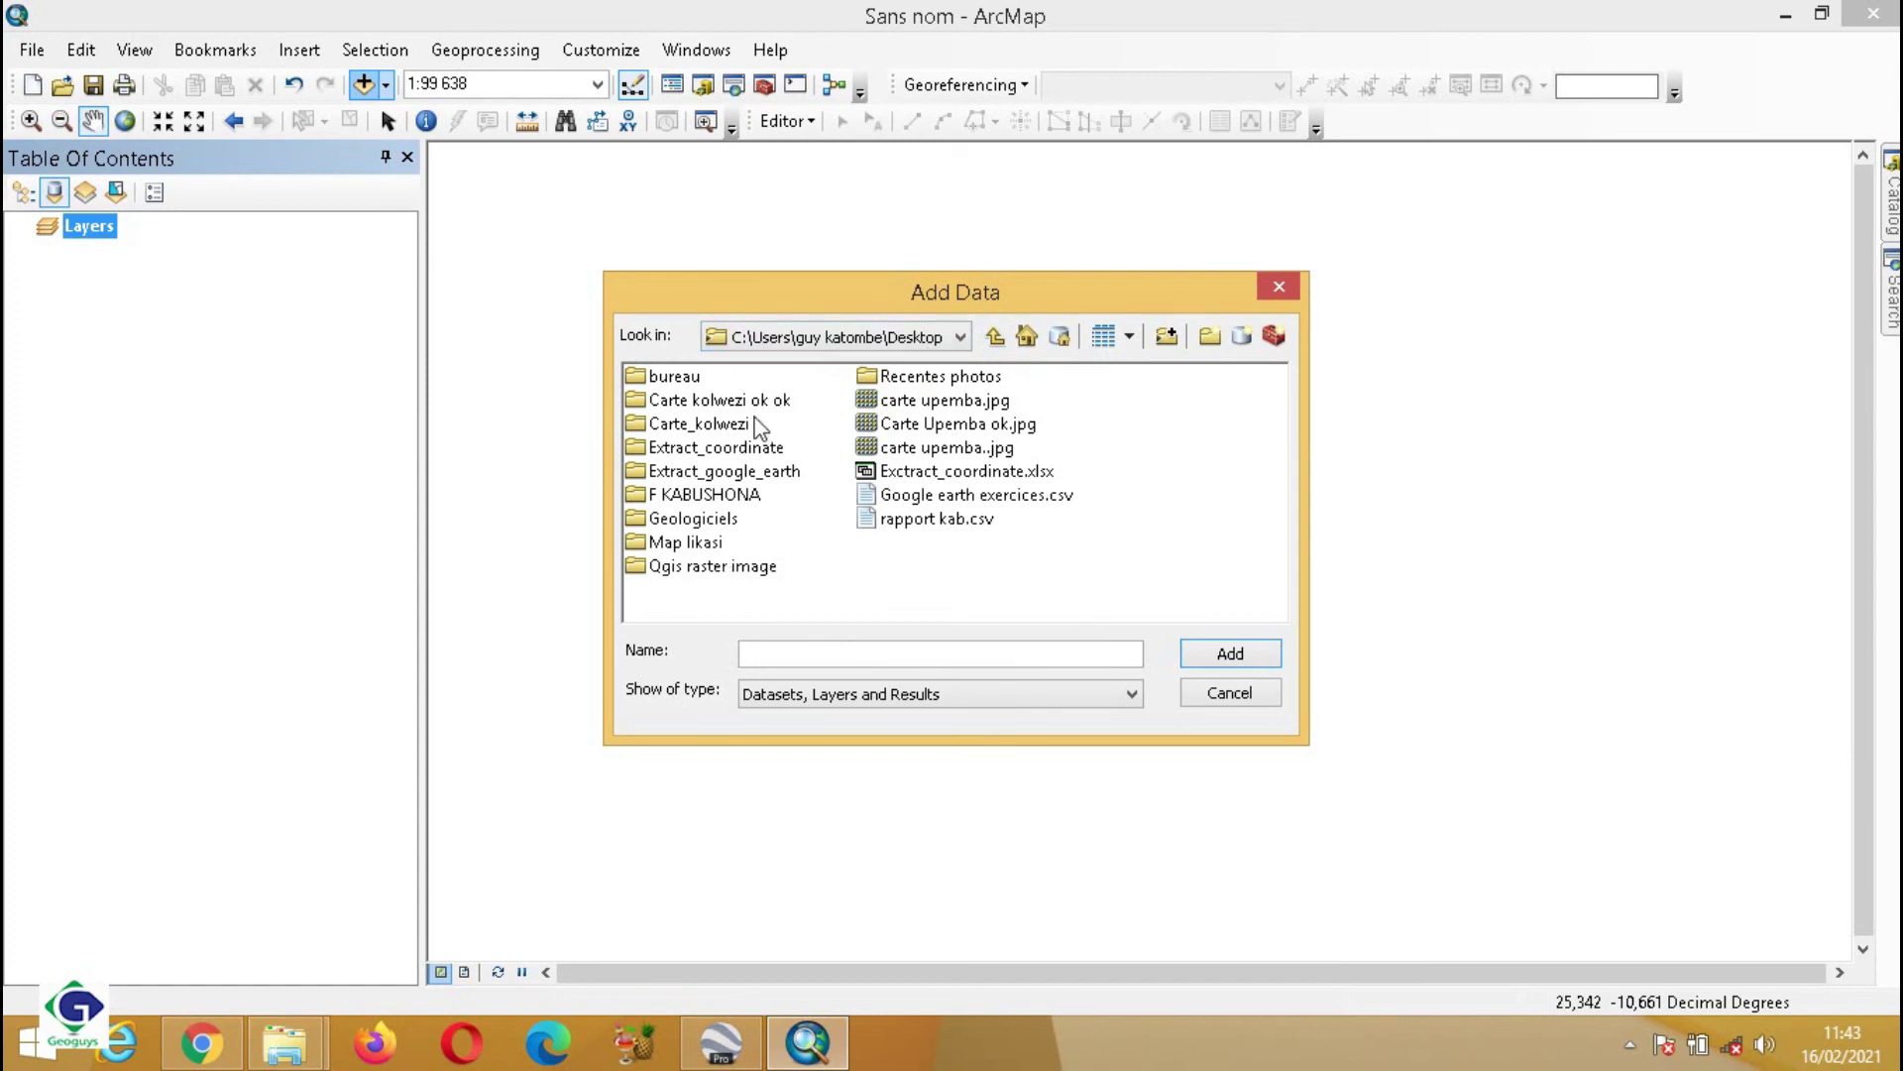
double_click(704, 400)
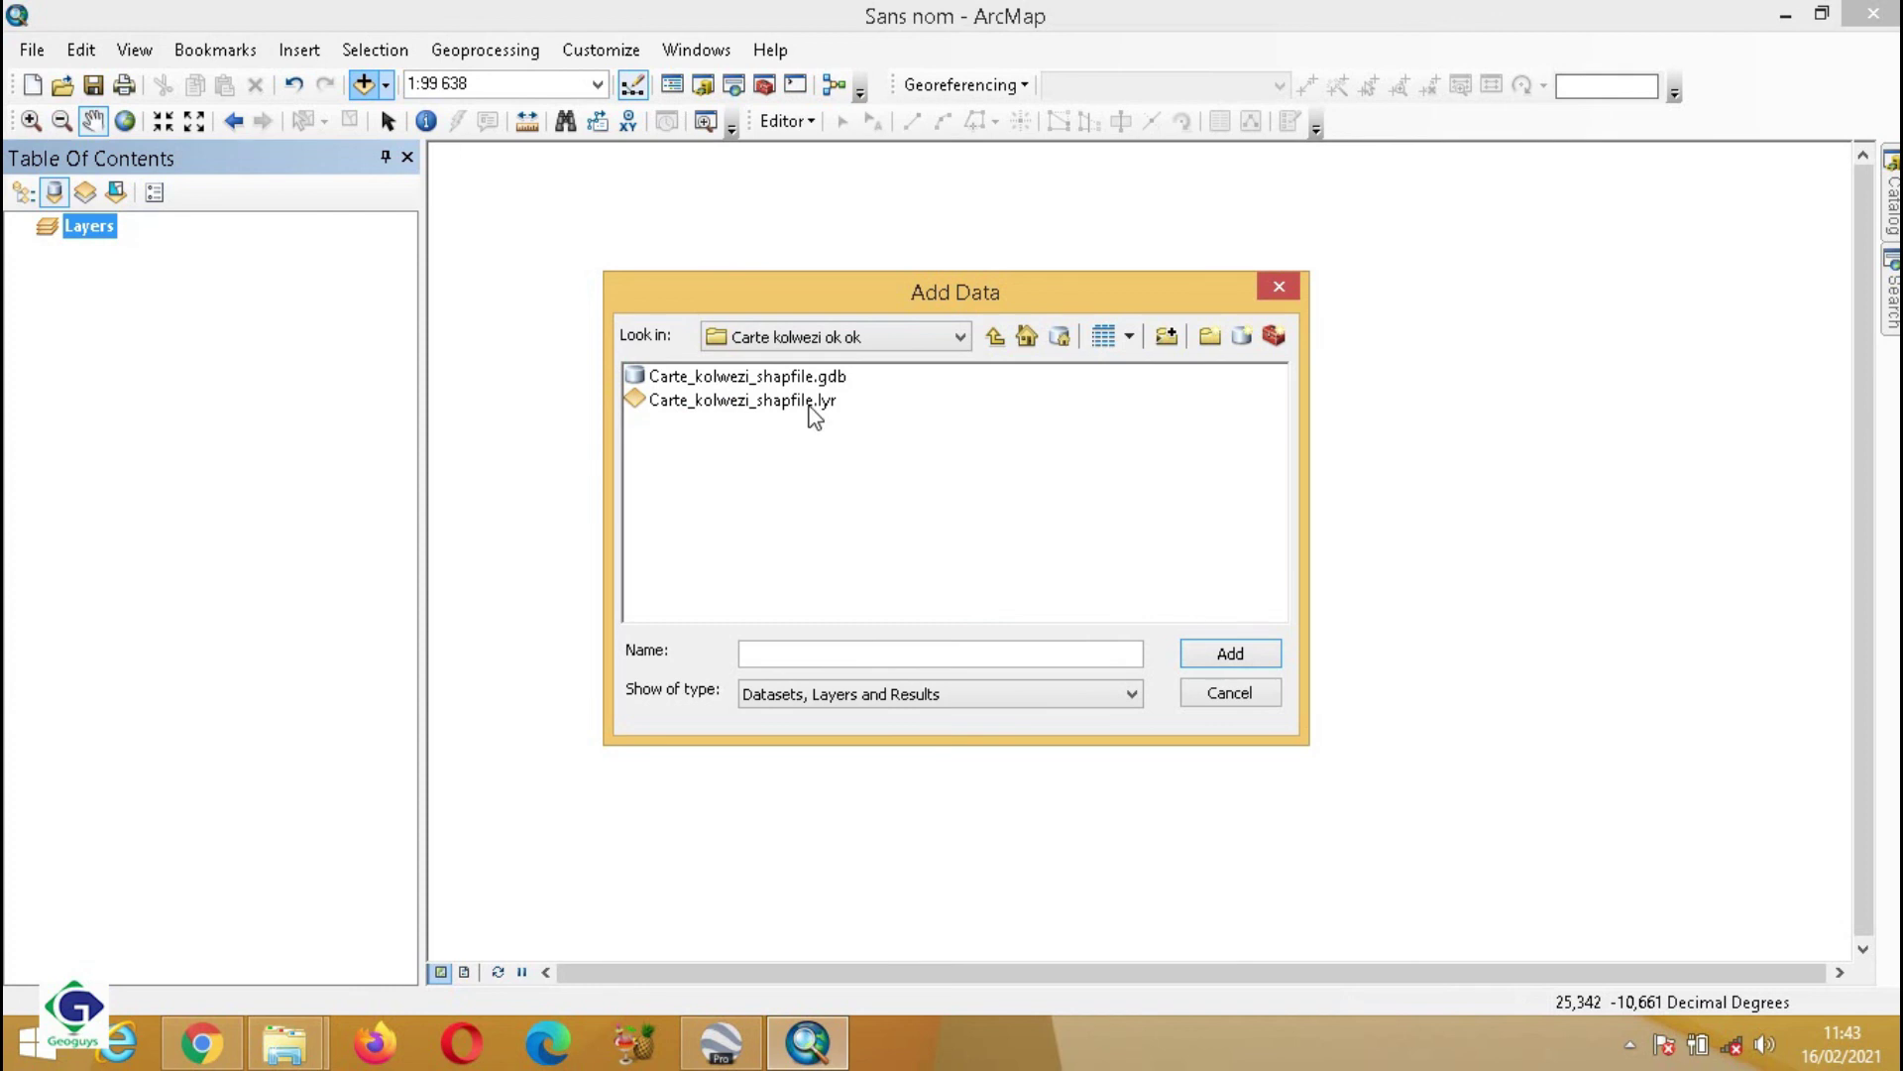
left_click(808, 405)
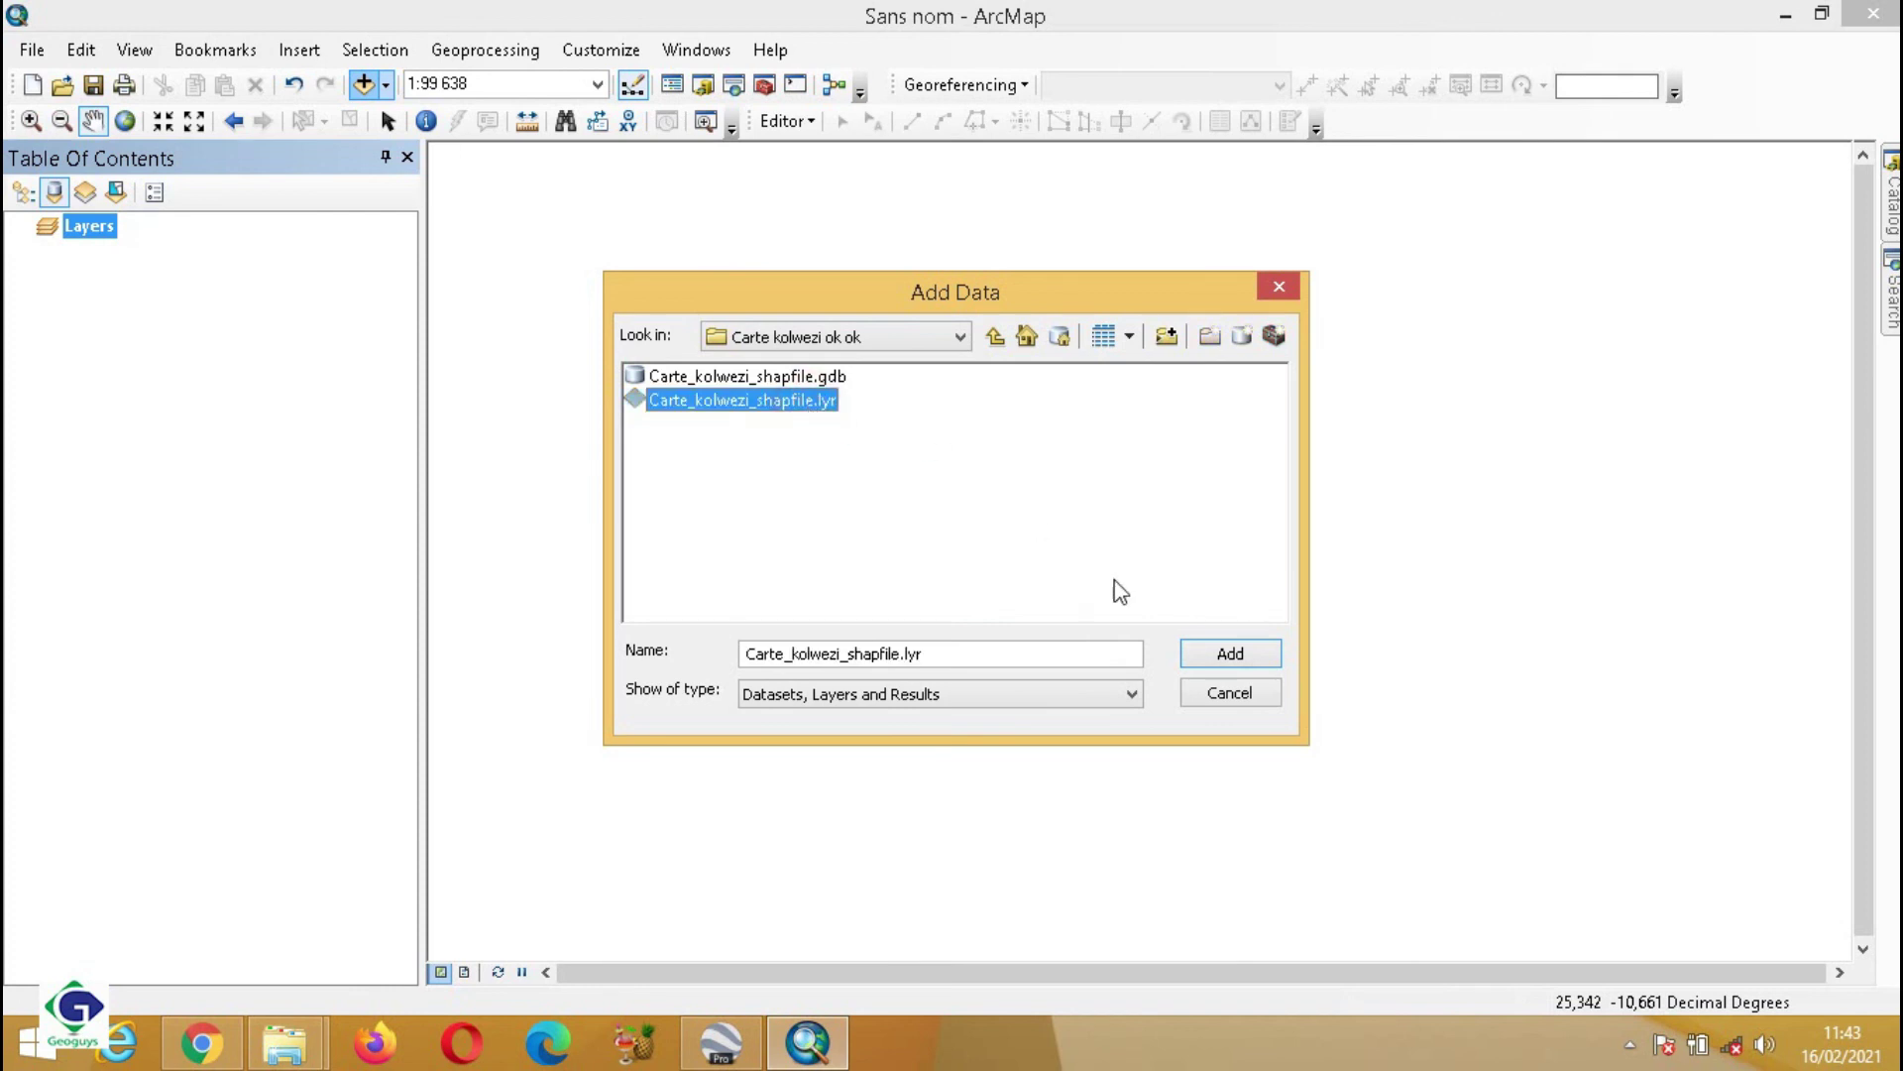
left_click(1239, 654)
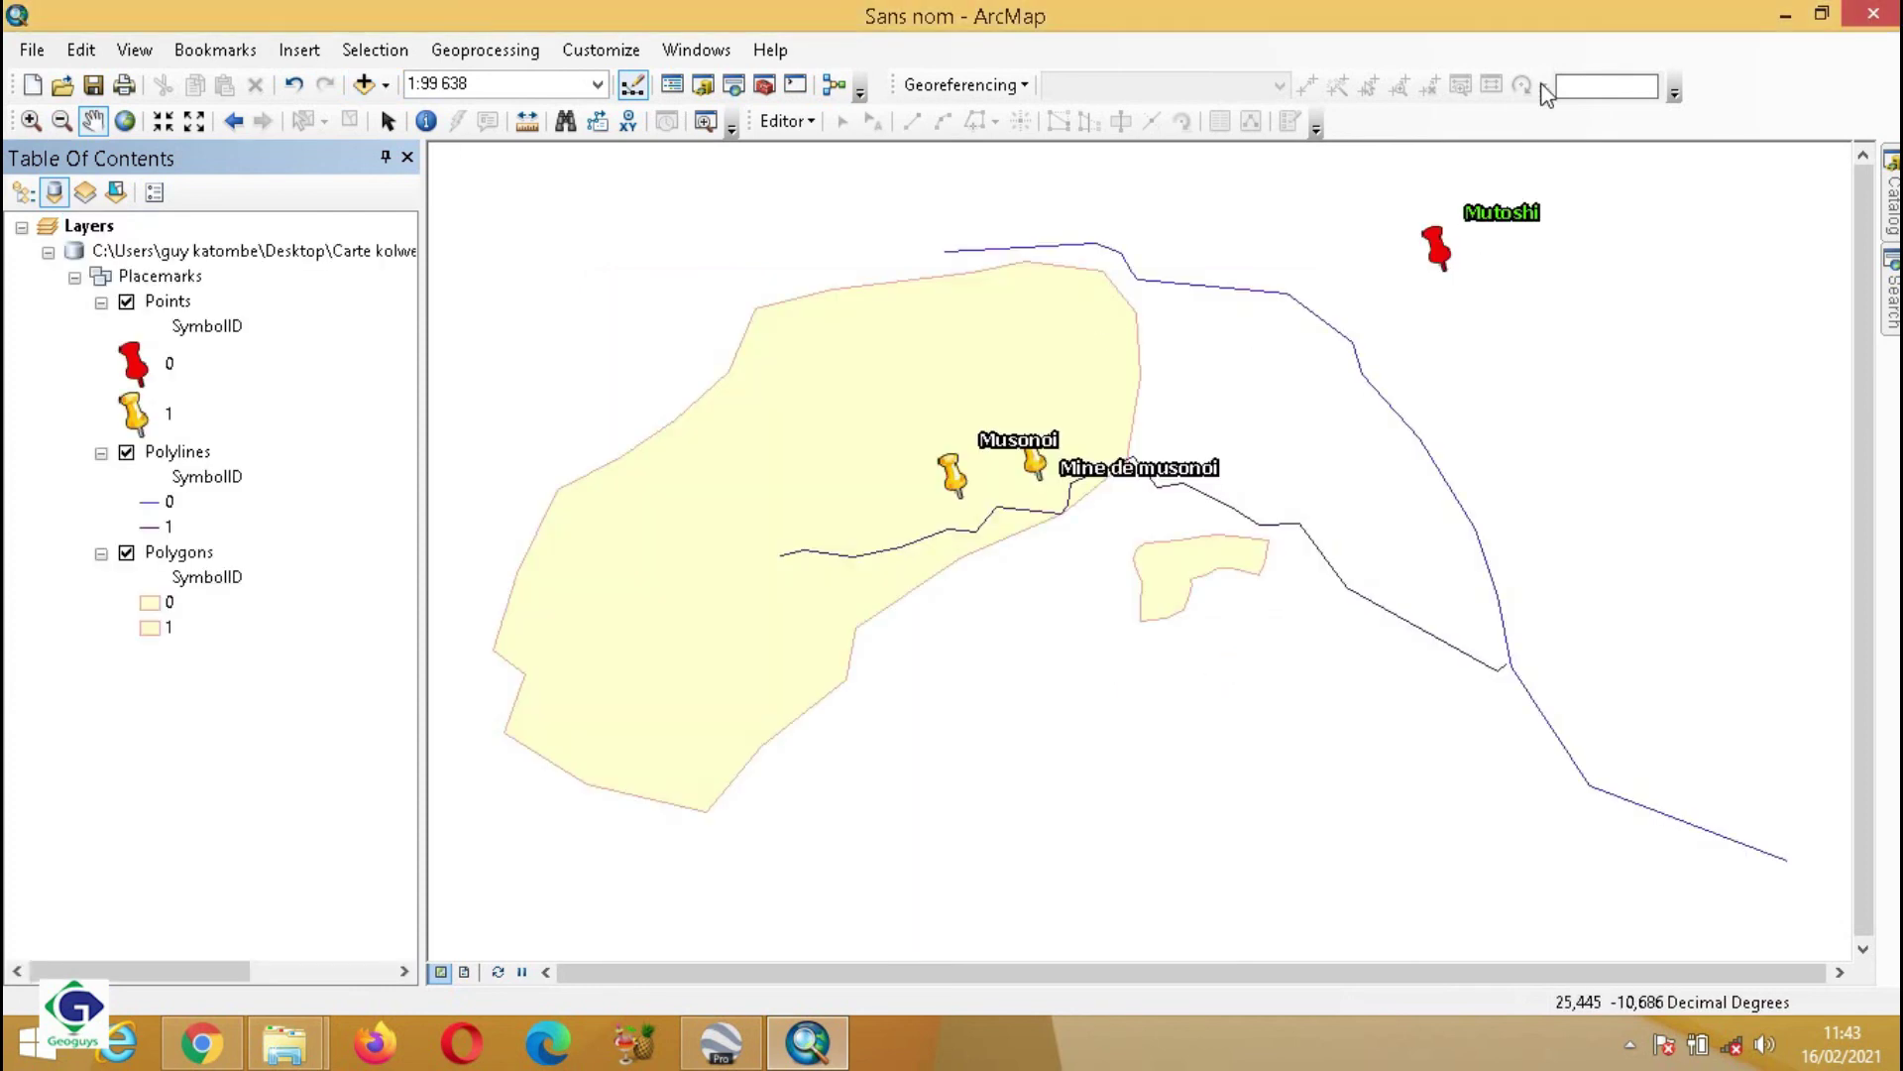